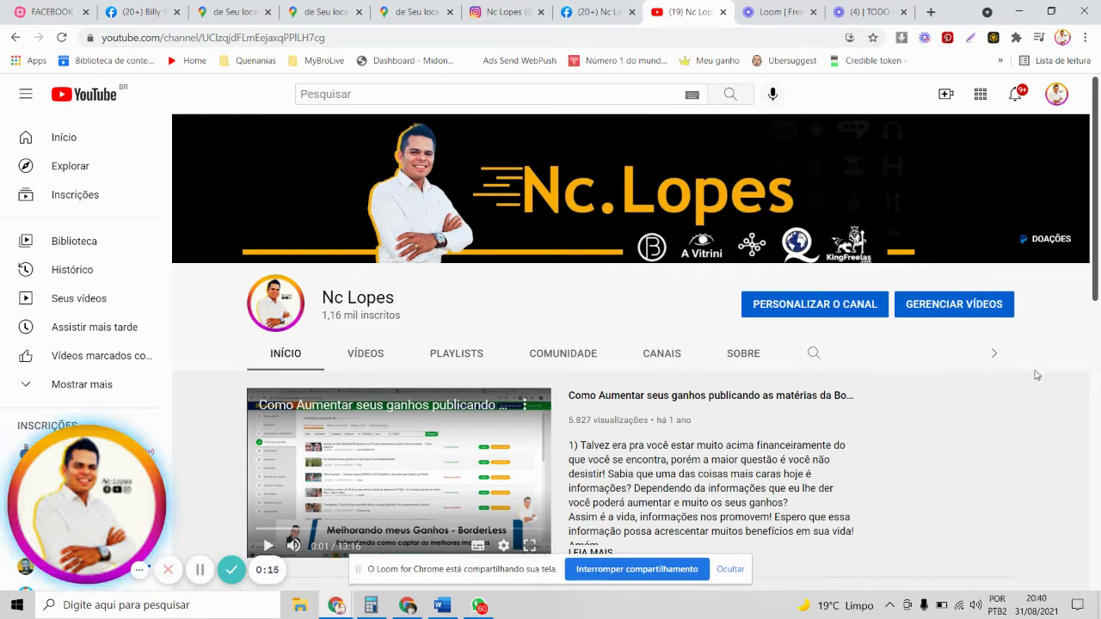
Look over the open Instagram, Facebook and YouTube profile pages of the same brand.
{"action": "left_click", "coordinate": [593, 12]}
{"action": "left_click", "coordinate": [514, 9]}
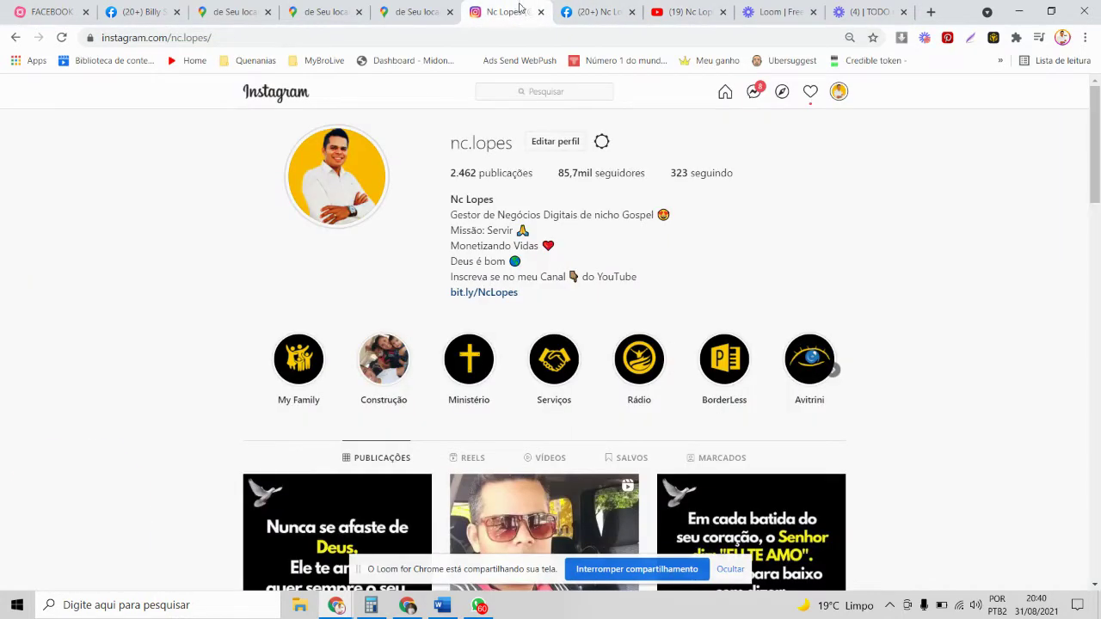
{"action": "left_click", "coordinate": [585, 9]}
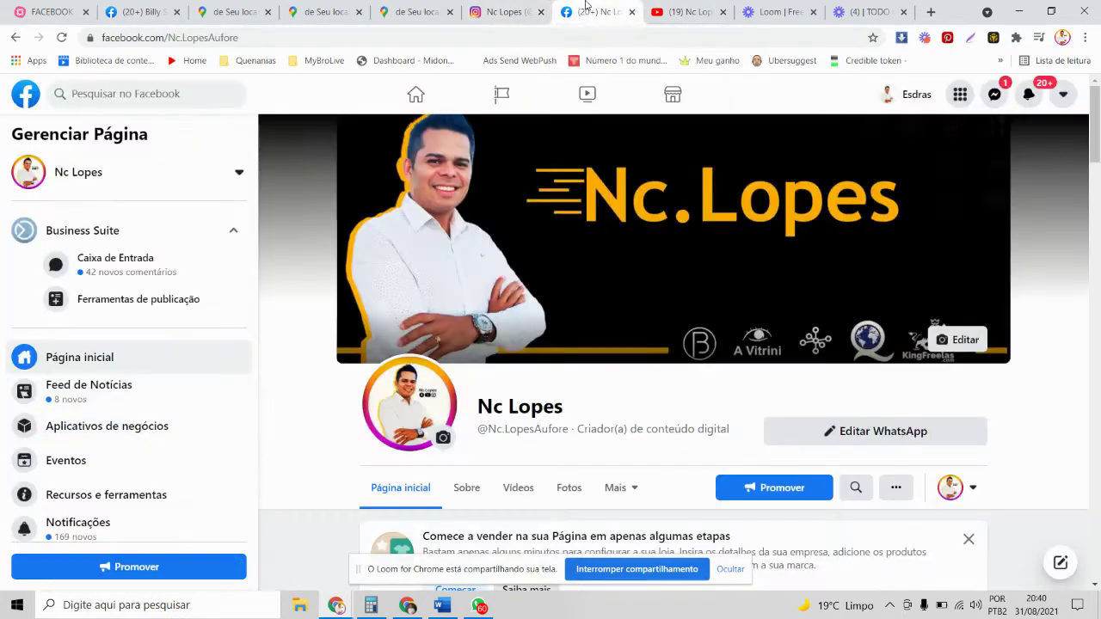
{"action": "left_click", "coordinate": [679, 10]}
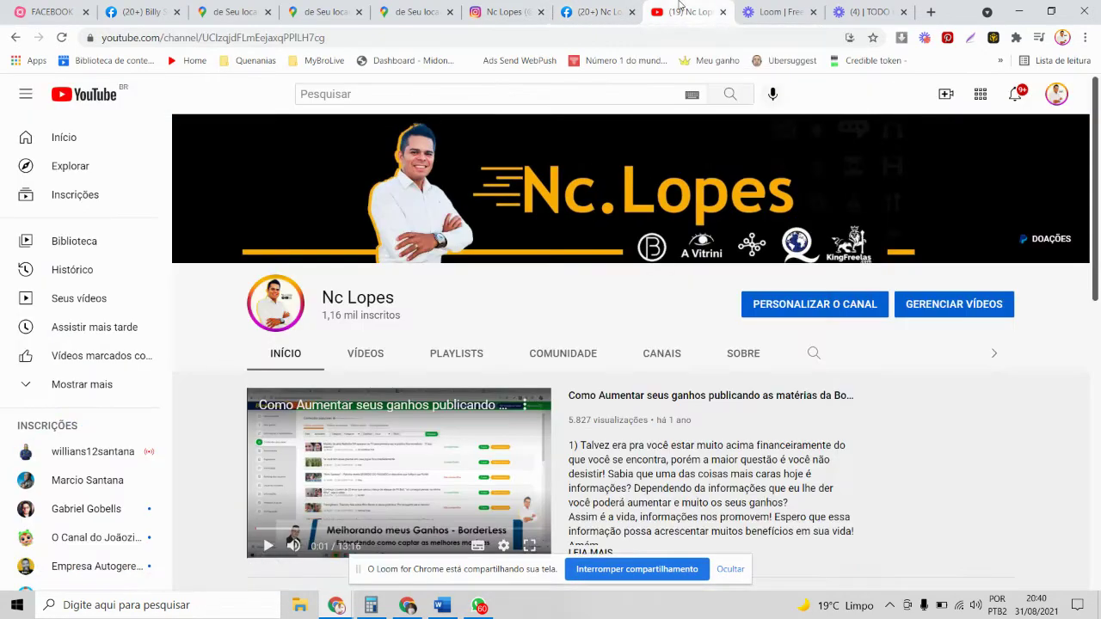
{"action": "left_click", "coordinate": [591, 9]}
{"action": "key", "text": "ctrl+Page_Up"}
{"action": "left_click", "coordinate": [593, 9]}
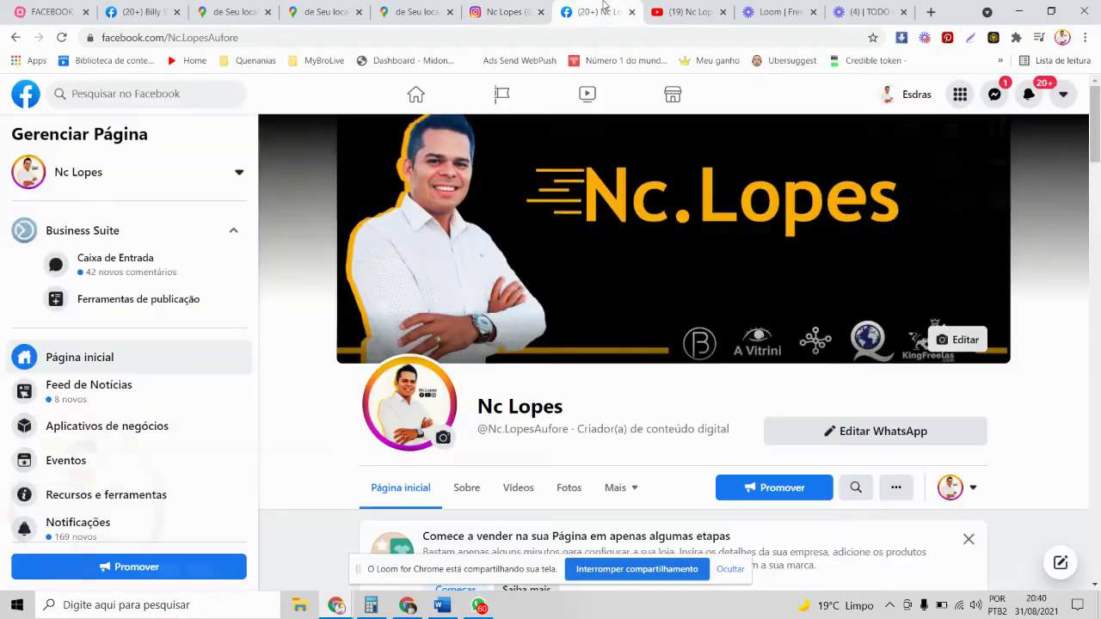
{"action": "left_click", "coordinate": [688, 8]}
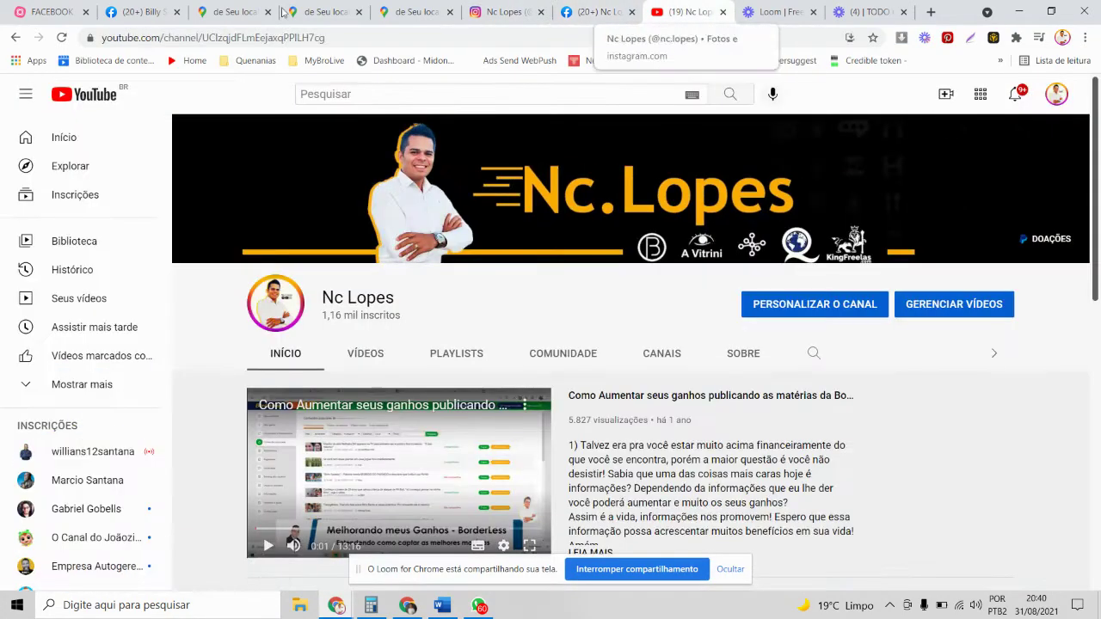
Switch to the Billy Sincero Facebook page, reload it and open its page information for editing.
{"action": "left_click", "coordinate": [142, 12]}
{"action": "scroll", "coordinate": [711, 441], "scroll_direction": "up", "scroll_amount": 15}
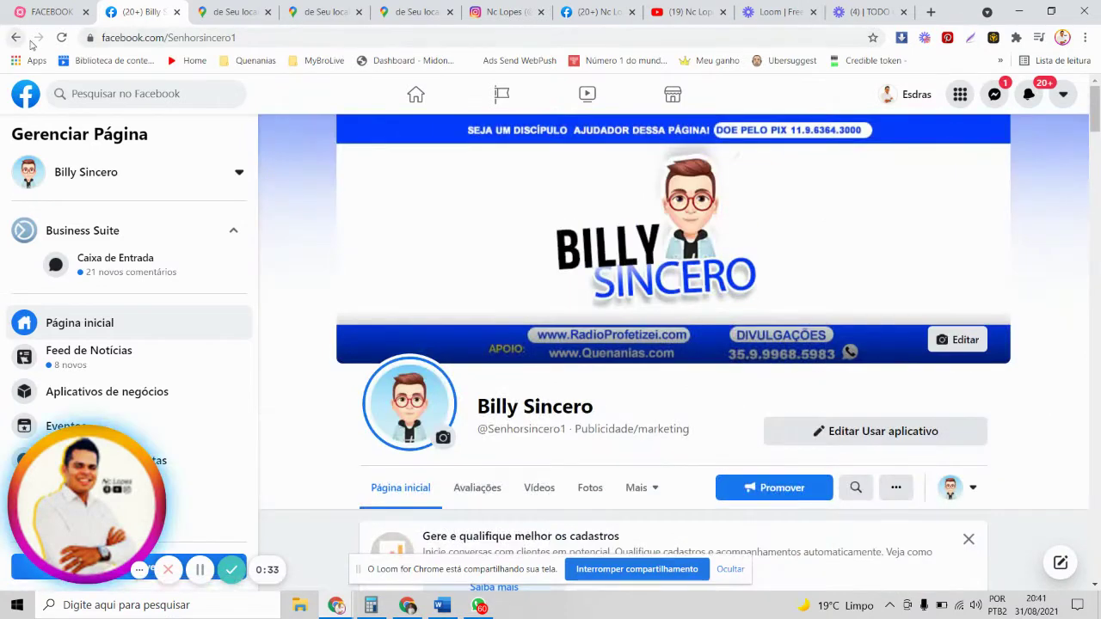
{"action": "left_click", "coordinate": [62, 37]}
{"action": "scroll", "coordinate": [533, 420], "scroll_direction": "down", "scroll_amount": 3}
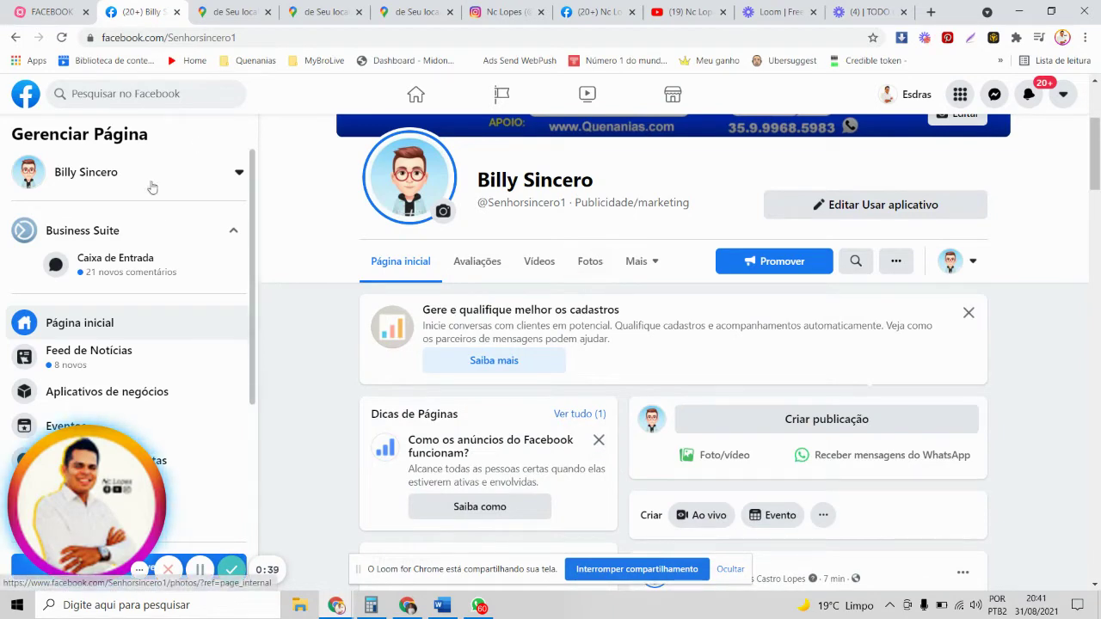
{"action": "scroll", "coordinate": [328, 267], "scroll_direction": "down", "scroll_amount": 6}
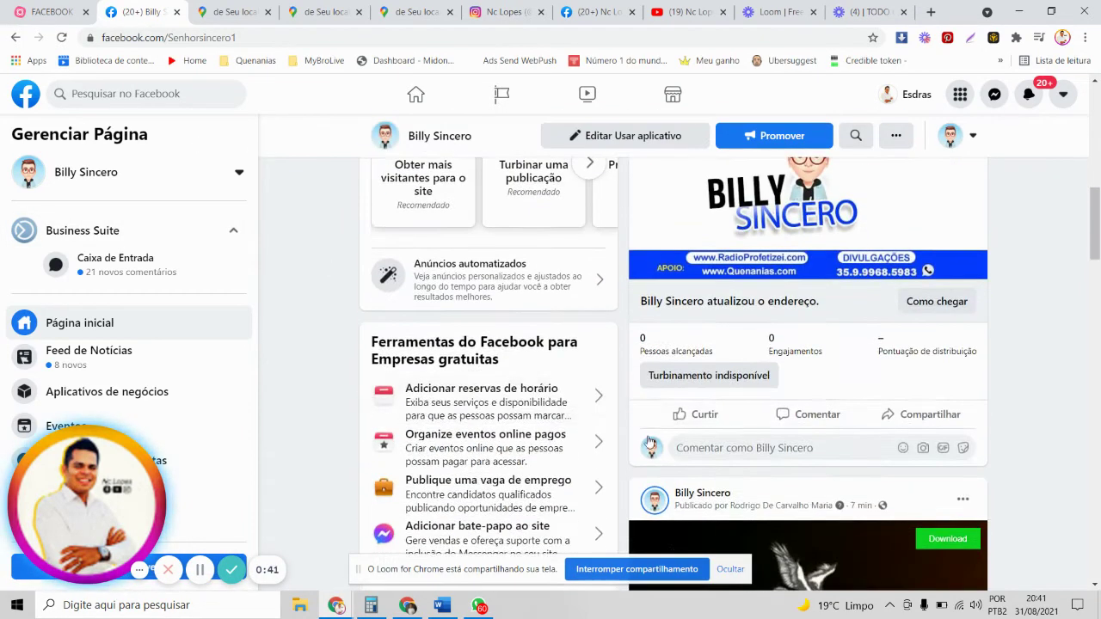
{"action": "scroll", "coordinate": [516, 364], "scroll_direction": "down", "scroll_amount": 5}
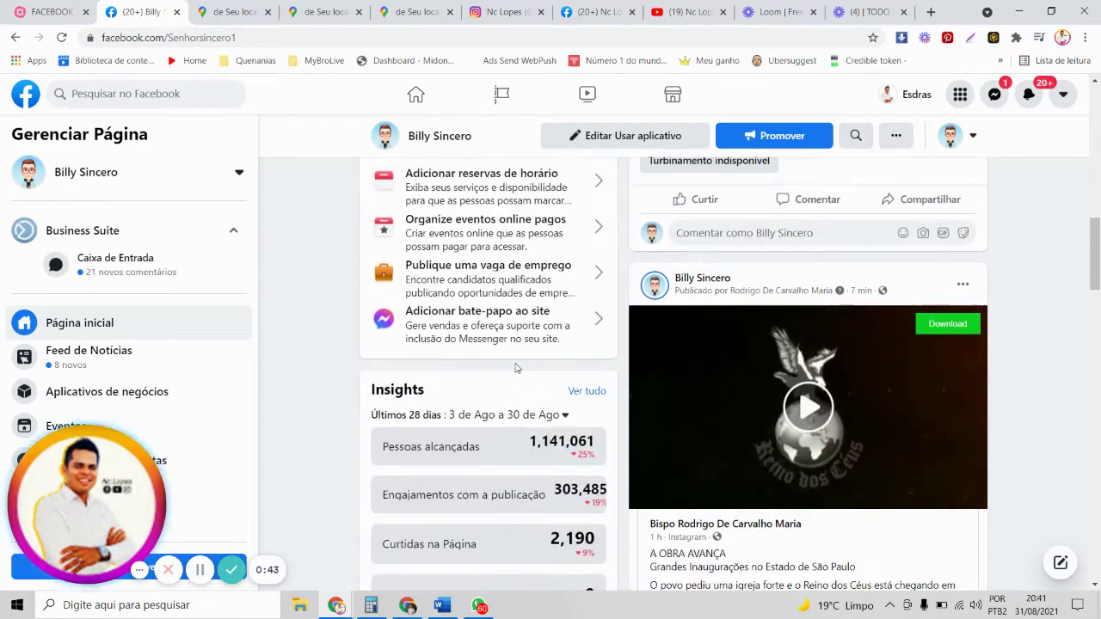
{"action": "scroll", "coordinate": [516, 302], "scroll_direction": "down", "scroll_amount": 10}
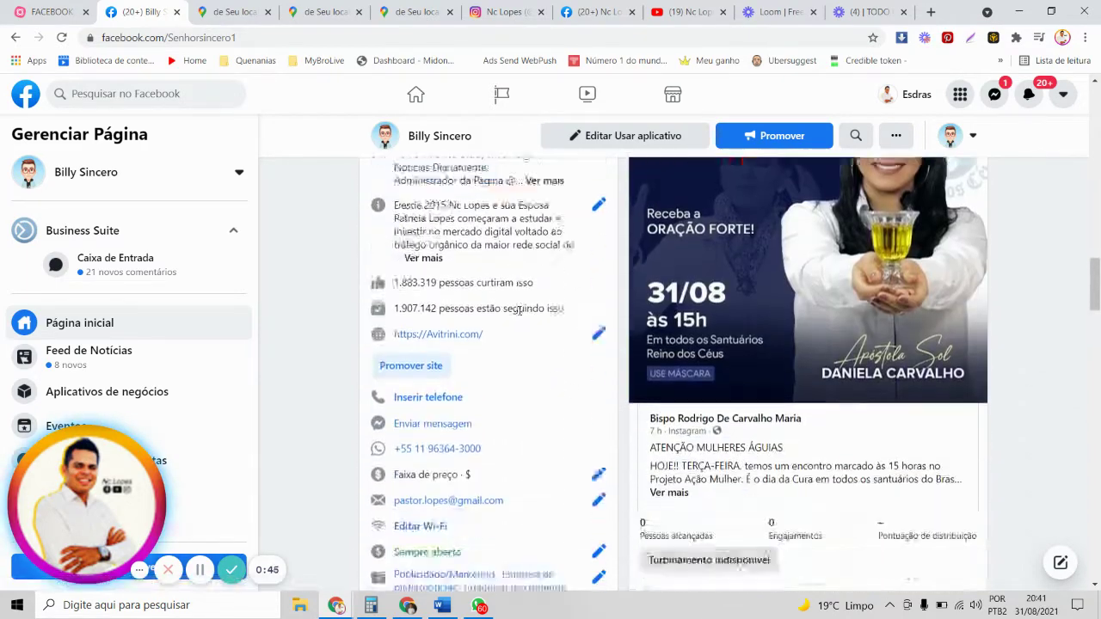
{"action": "scroll", "coordinate": [518, 314], "scroll_direction": "down", "scroll_amount": 2}
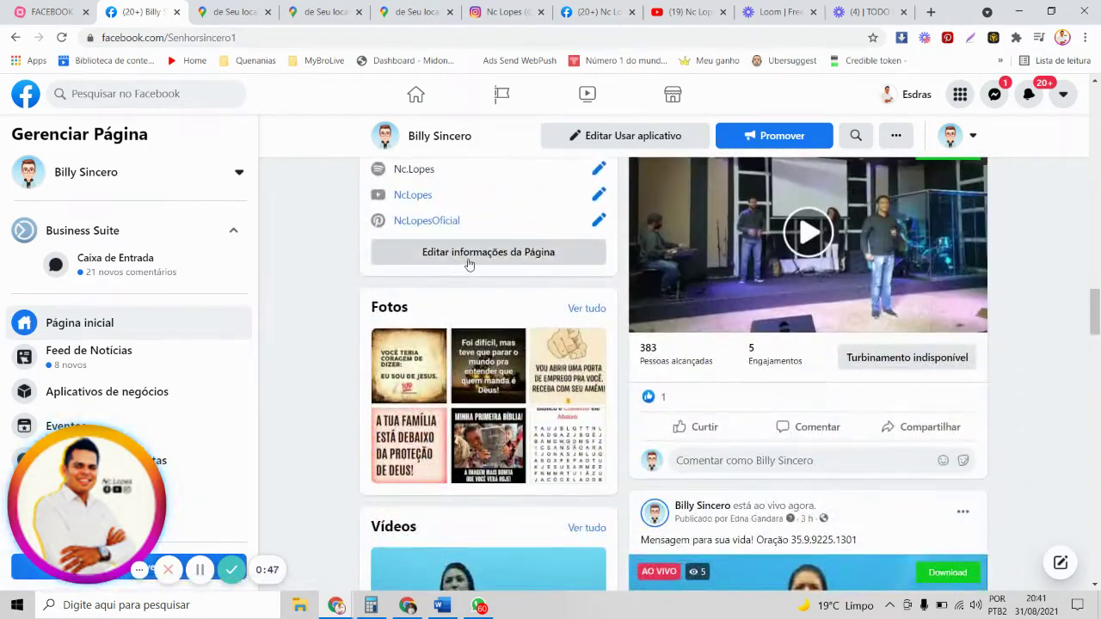
{"action": "left_click", "coordinate": [521, 257]}
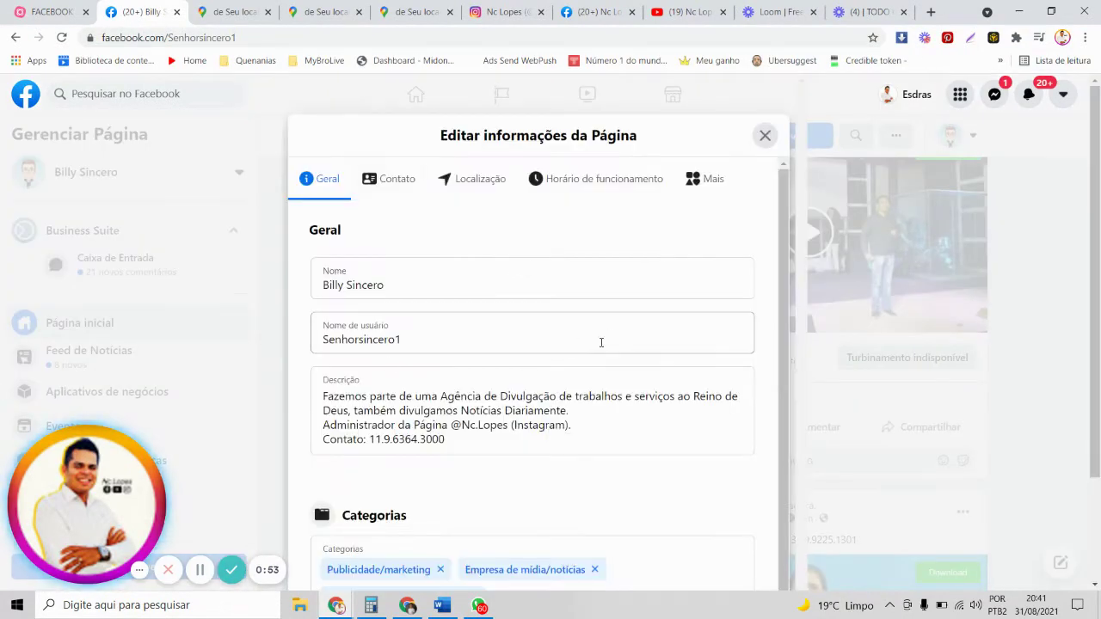
Review the page's name and username in the general information, highlighting each value.
{"action": "scroll", "coordinate": [687, 215], "scroll_direction": "down", "scroll_amount": 1}
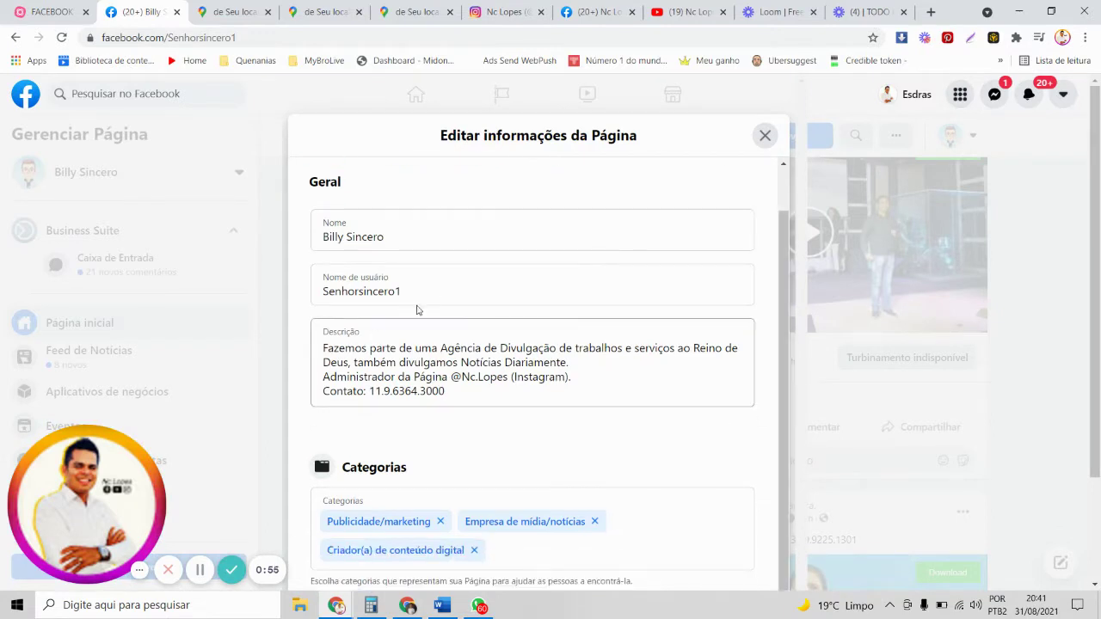
{"action": "scroll", "coordinate": [622, 194], "scroll_direction": "up", "scroll_amount": 1}
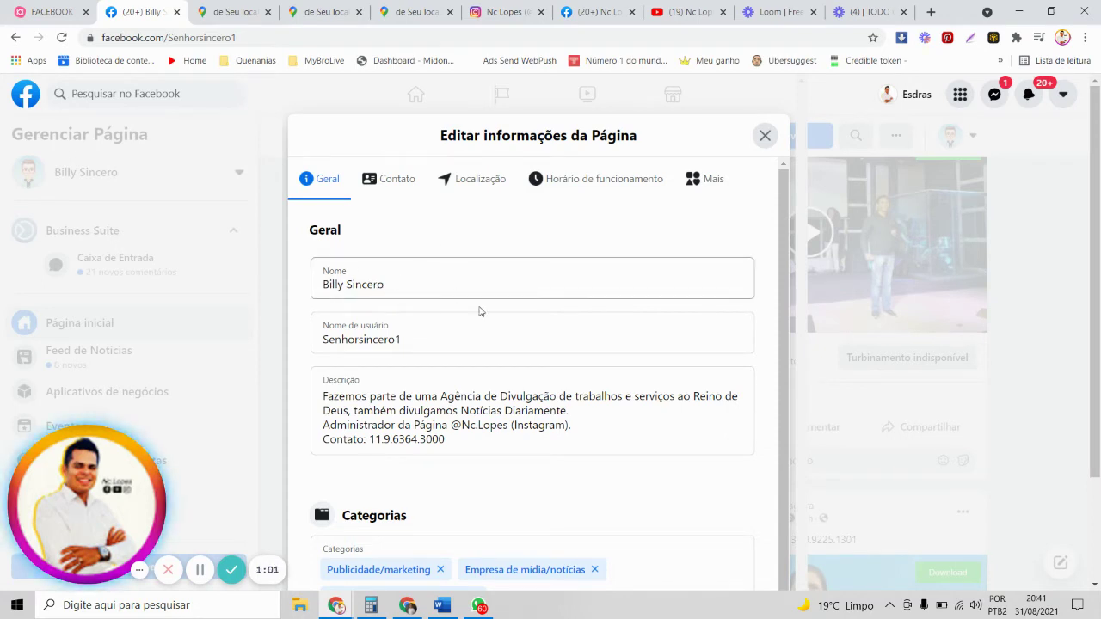
{"action": "scroll", "coordinate": [774, 305], "scroll_direction": "down", "scroll_amount": 1}
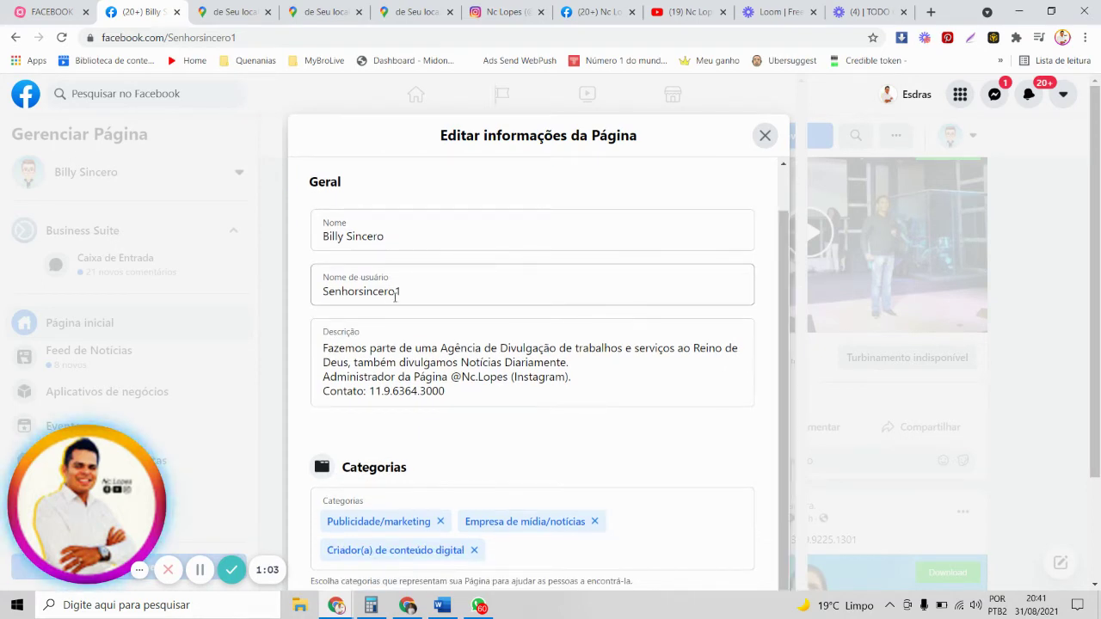
{"action": "left_click", "coordinate": [397, 244]}
{"action": "key", "text": "ctrl+a"}
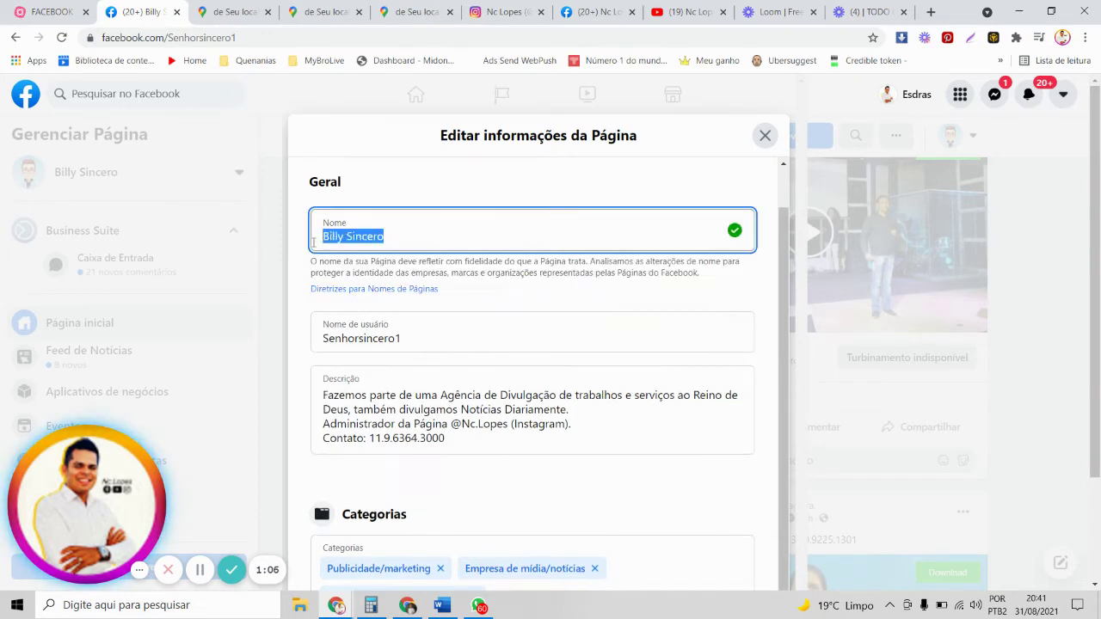
{"action": "left_click", "coordinate": [400, 192]}
{"action": "left_click_drag", "start_coordinate": [420, 338], "coordinate": [307, 331]}
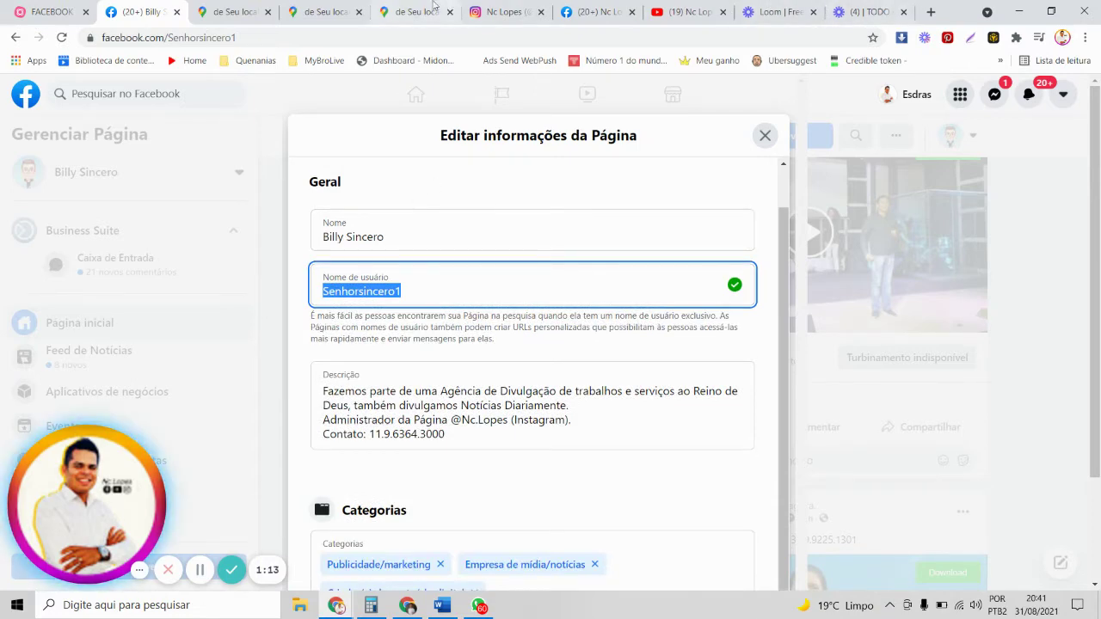
Switch to the other managed Facebook page and highlight the username part of its web address.
{"action": "left_click", "coordinate": [597, 12]}
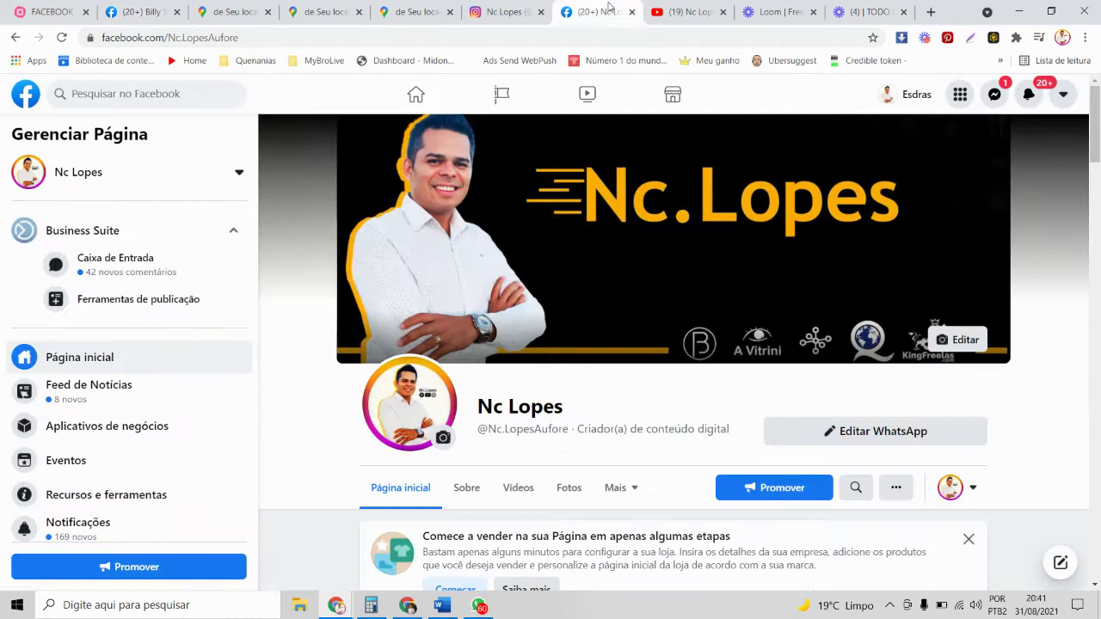
{"action": "left_click", "coordinate": [290, 39]}
{"action": "left_click", "coordinate": [266, 39]}
{"action": "double_click", "coordinate": [273, 40]}
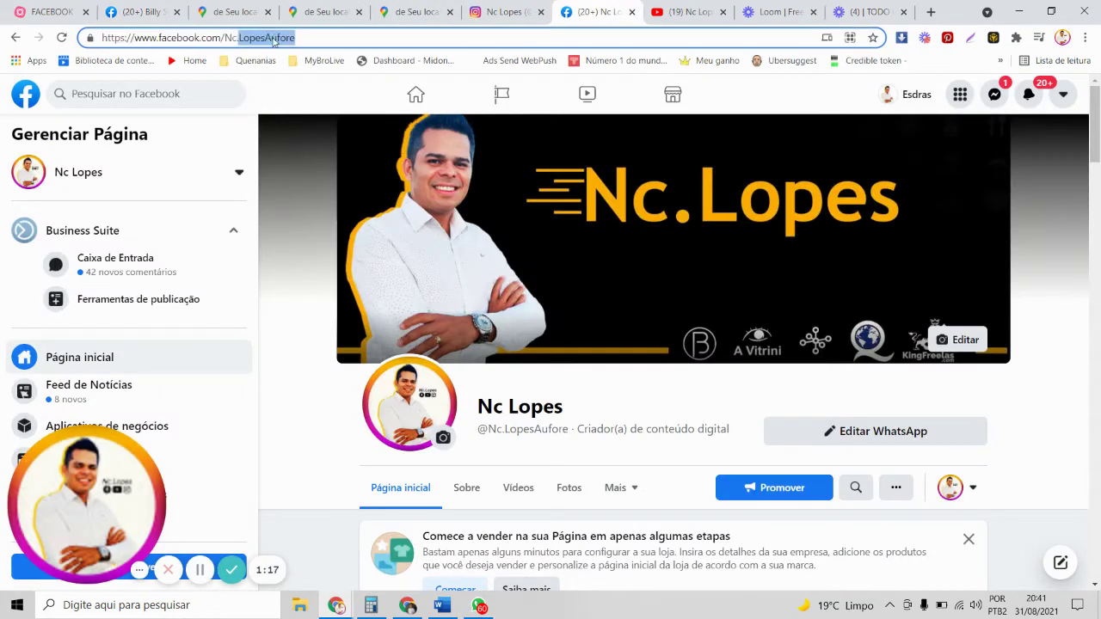
{"action": "left_click", "coordinate": [275, 40]}
{"action": "left_click", "coordinate": [306, 37]}
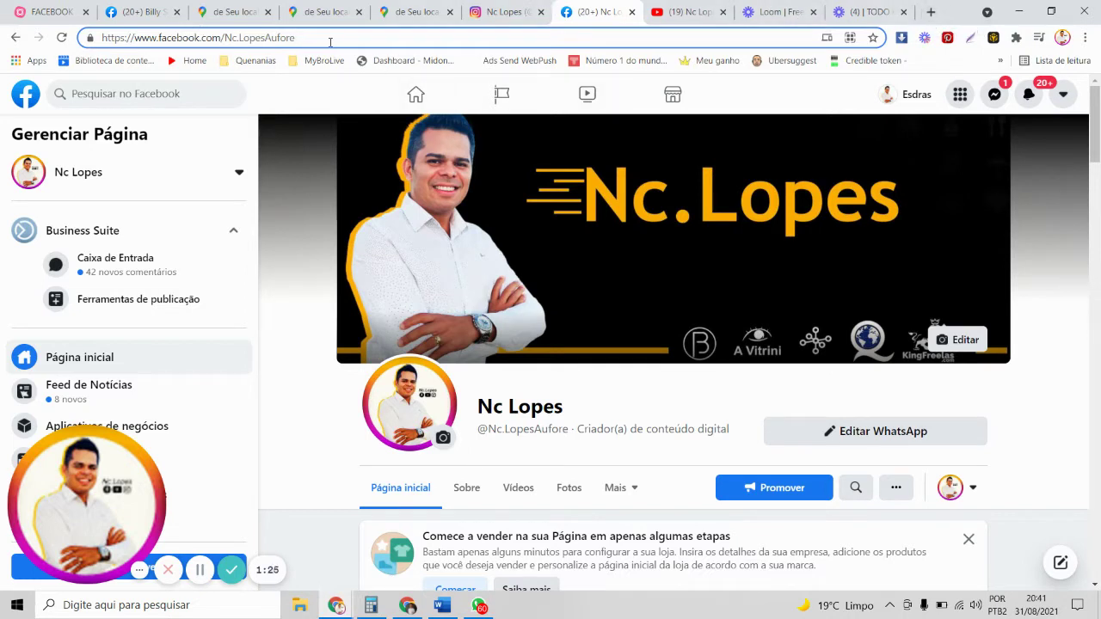
{"action": "left_click_drag", "start_coordinate": [295, 38], "coordinate": [236, 38]}
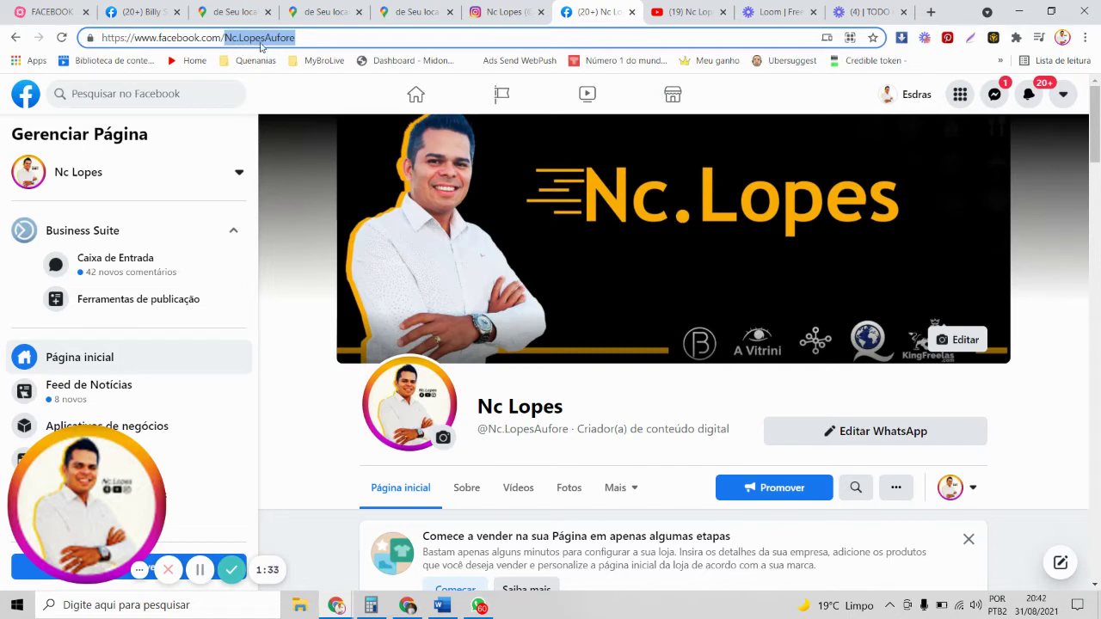
Compare the Billy Sincero page's general information with the other Facebook page and its username address.
{"action": "left_click", "coordinate": [137, 12]}
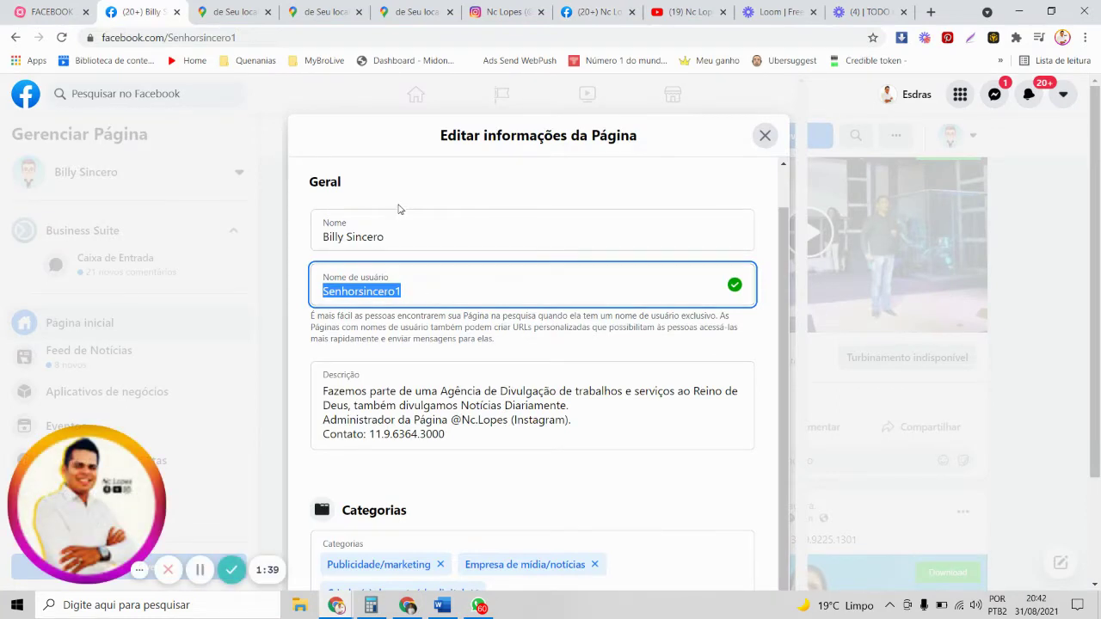
{"action": "left_click", "coordinate": [431, 176]}
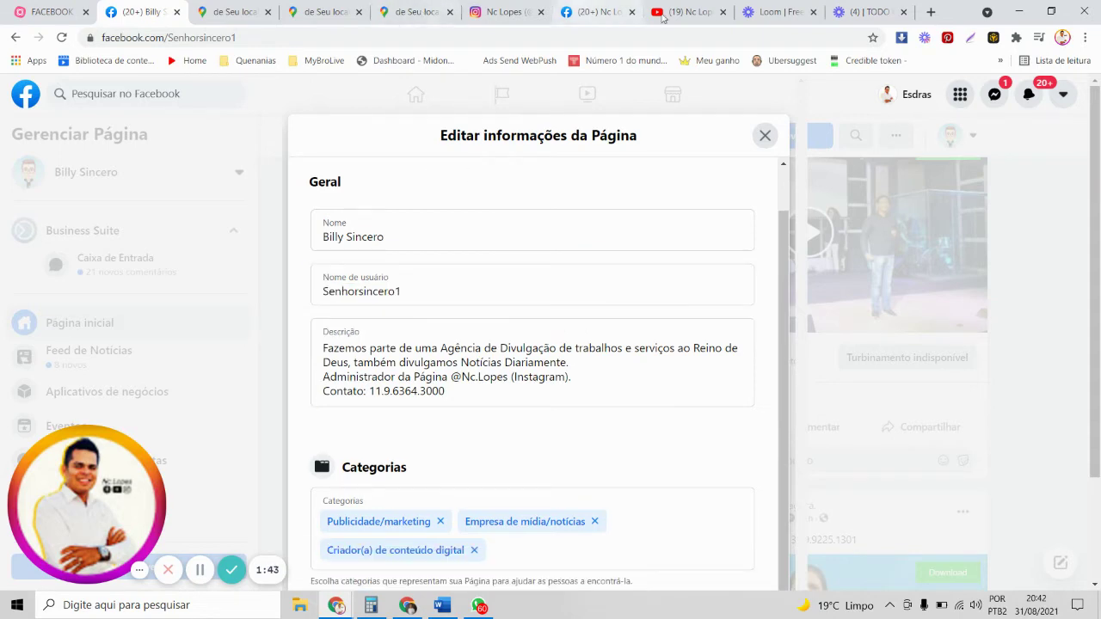
{"action": "left_click", "coordinate": [607, 7]}
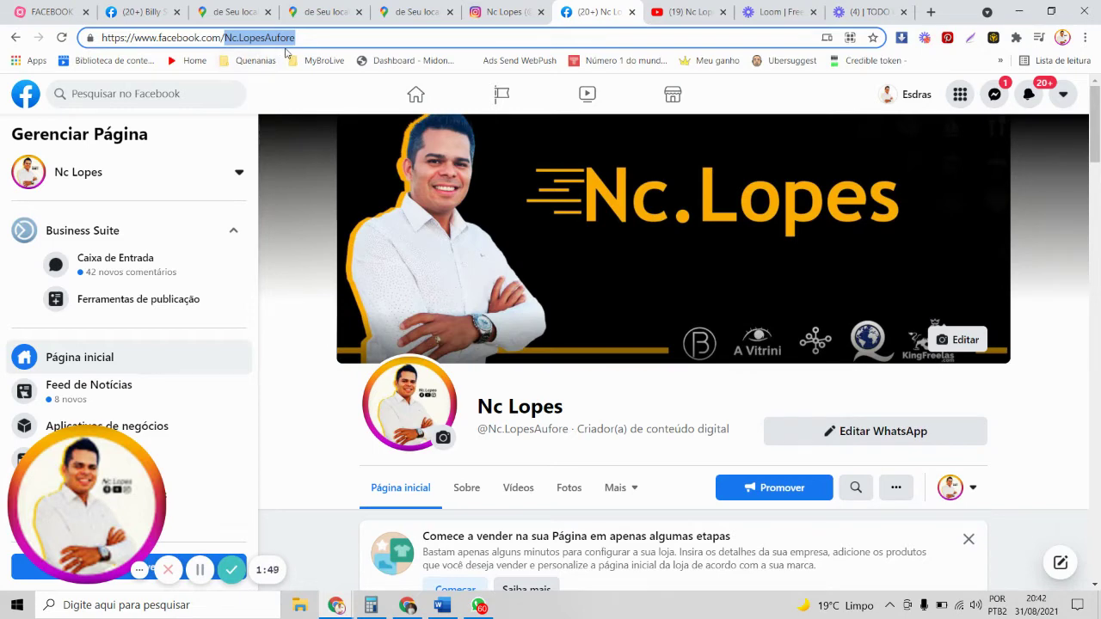
{"action": "left_click", "coordinate": [137, 9]}
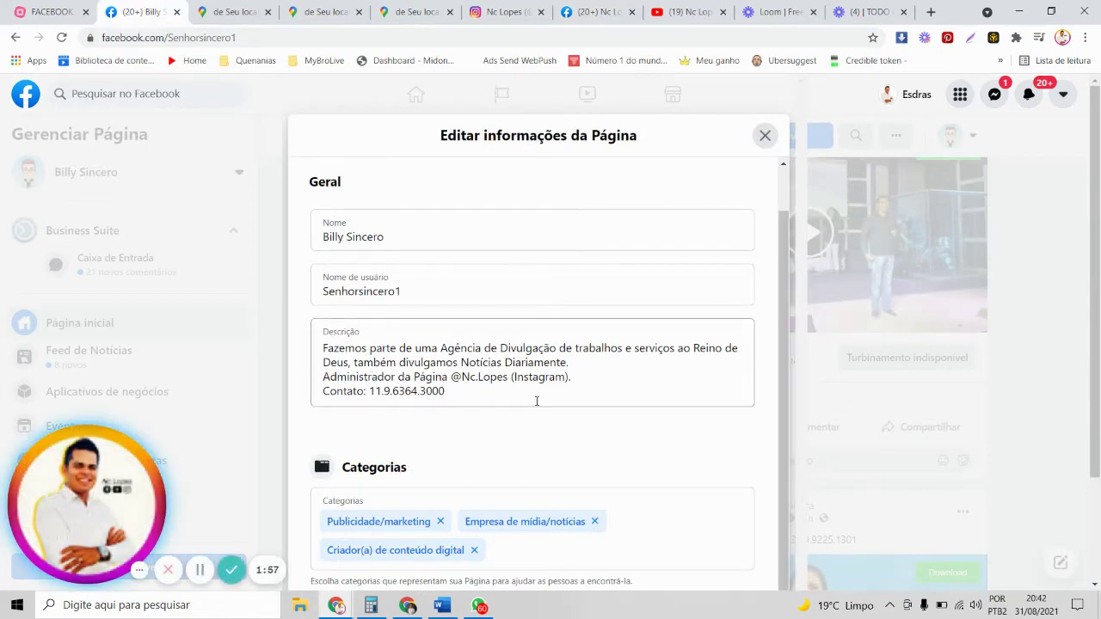
{"action": "left_click", "coordinate": [599, 12]}
{"action": "scroll", "coordinate": [559, 349], "scroll_direction": "down", "scroll_amount": 6}
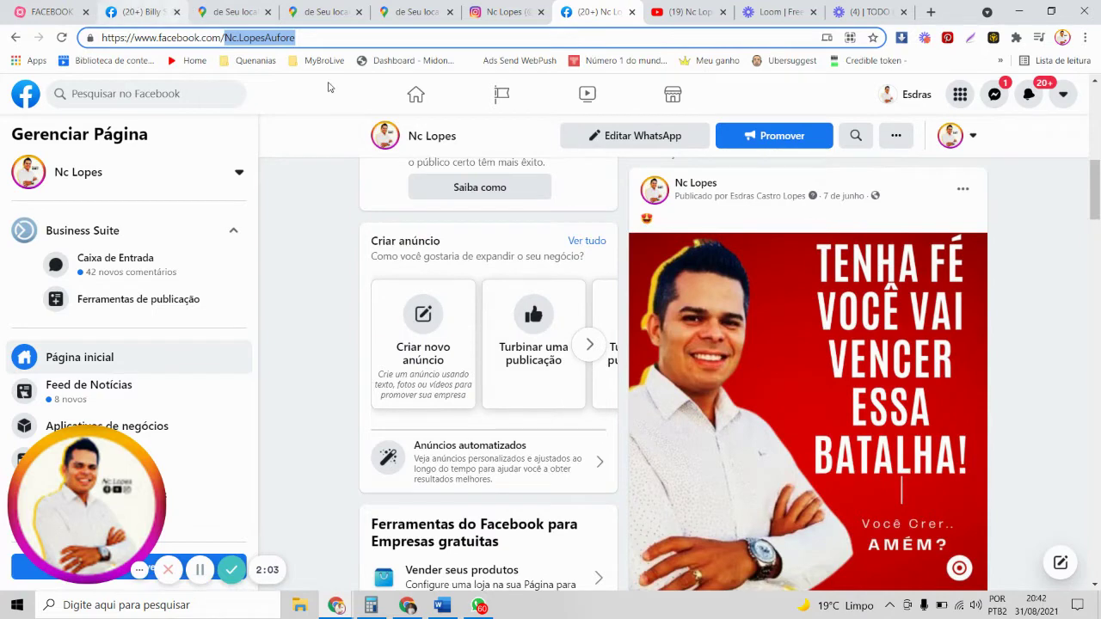
{"action": "left_click", "coordinate": [144, 9]}
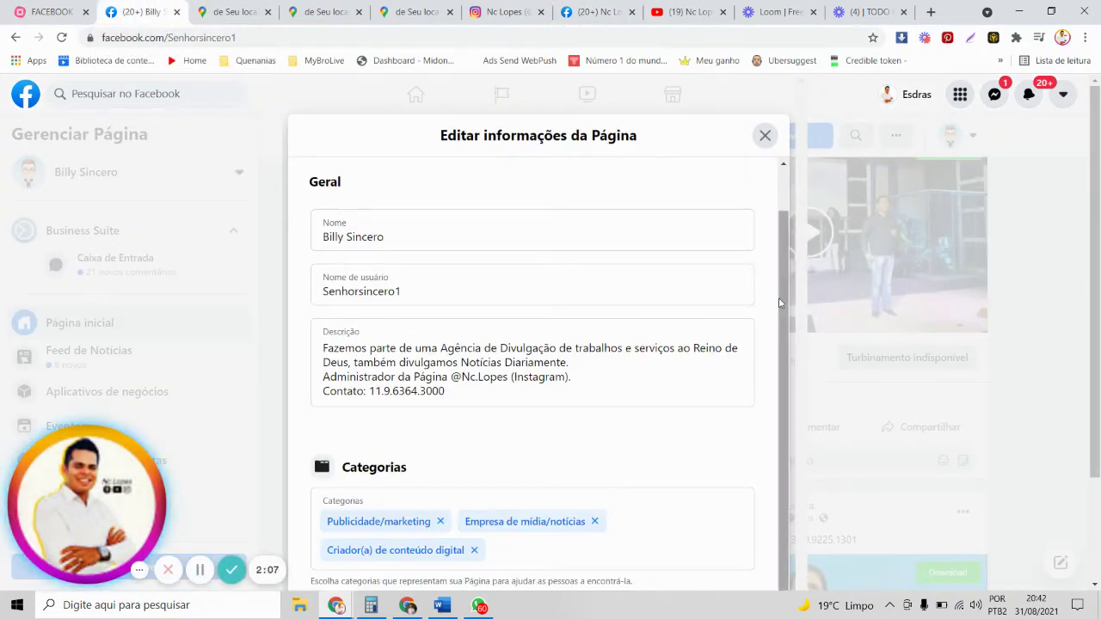
Examine the description and categories in the Billy Sincero page's general information.
{"action": "scroll", "coordinate": [869, 324], "scroll_direction": "down", "scroll_amount": 3}
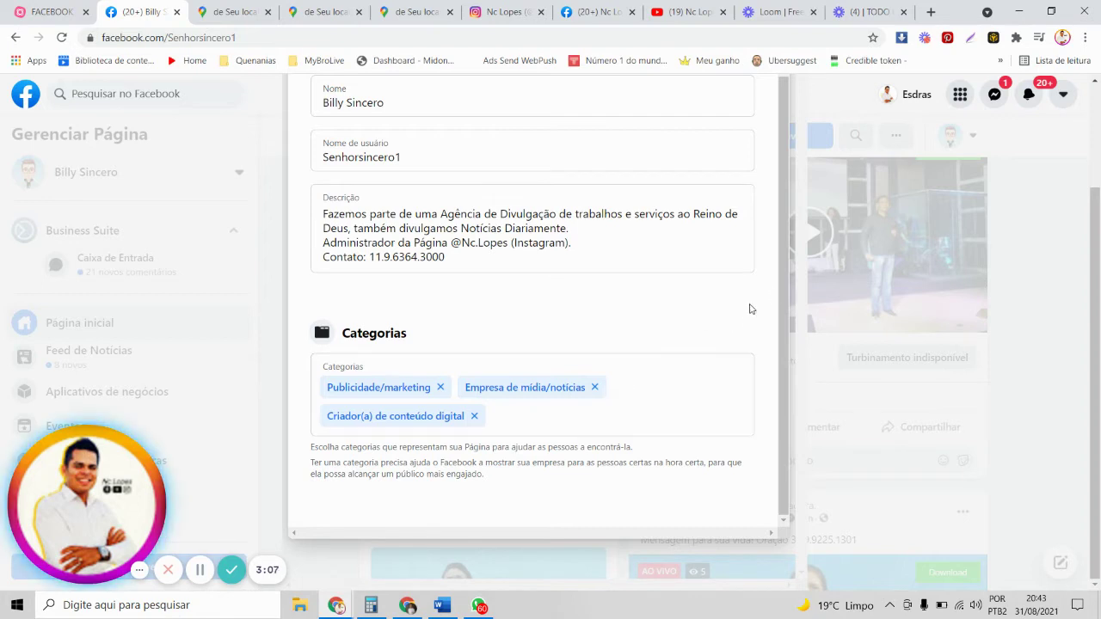
{"action": "scroll", "coordinate": [750, 309], "scroll_direction": "up", "scroll_amount": 1}
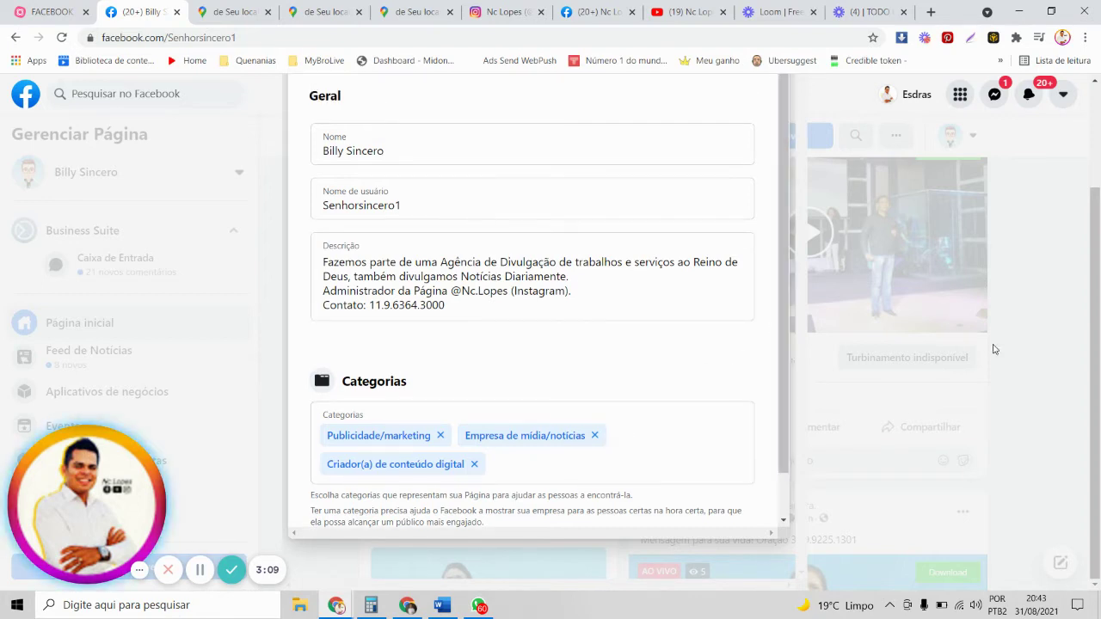
{"action": "scroll", "coordinate": [1009, 222], "scroll_direction": "up", "scroll_amount": 2}
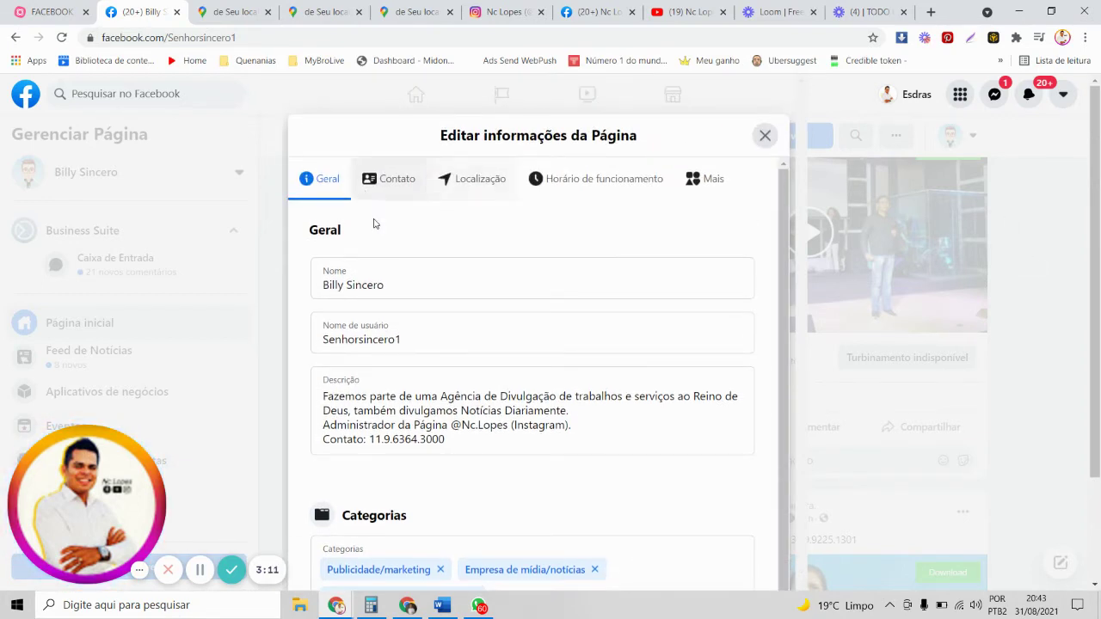
Fill in the page's phone number in the contact information using the suggested entry.
{"action": "left_click", "coordinate": [400, 182]}
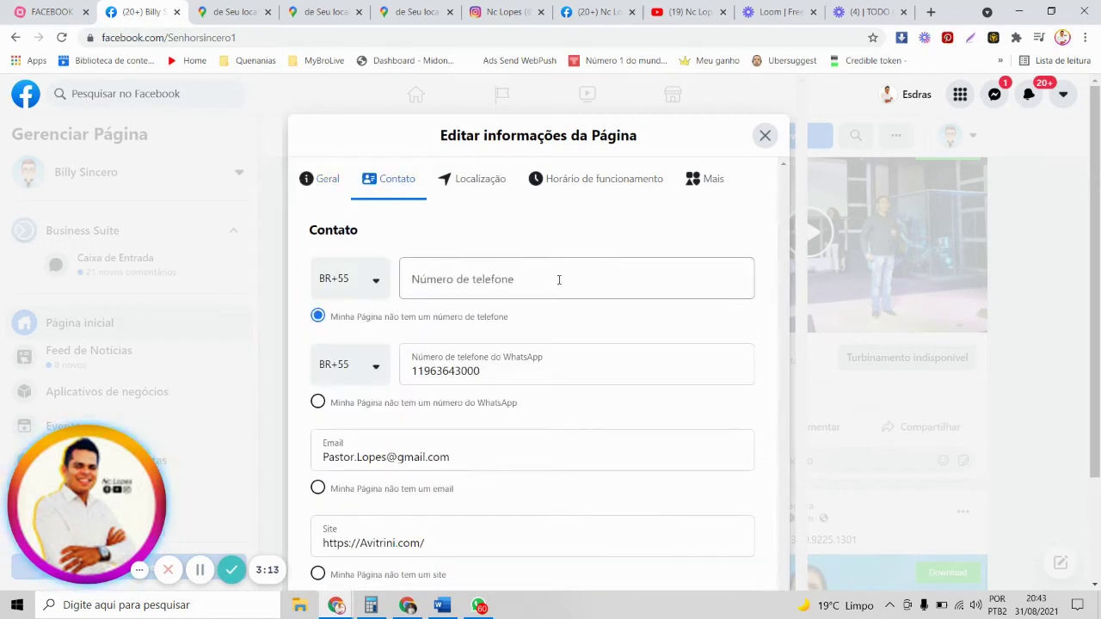
{"action": "scroll", "coordinate": [610, 233], "scroll_direction": "down", "scroll_amount": 2}
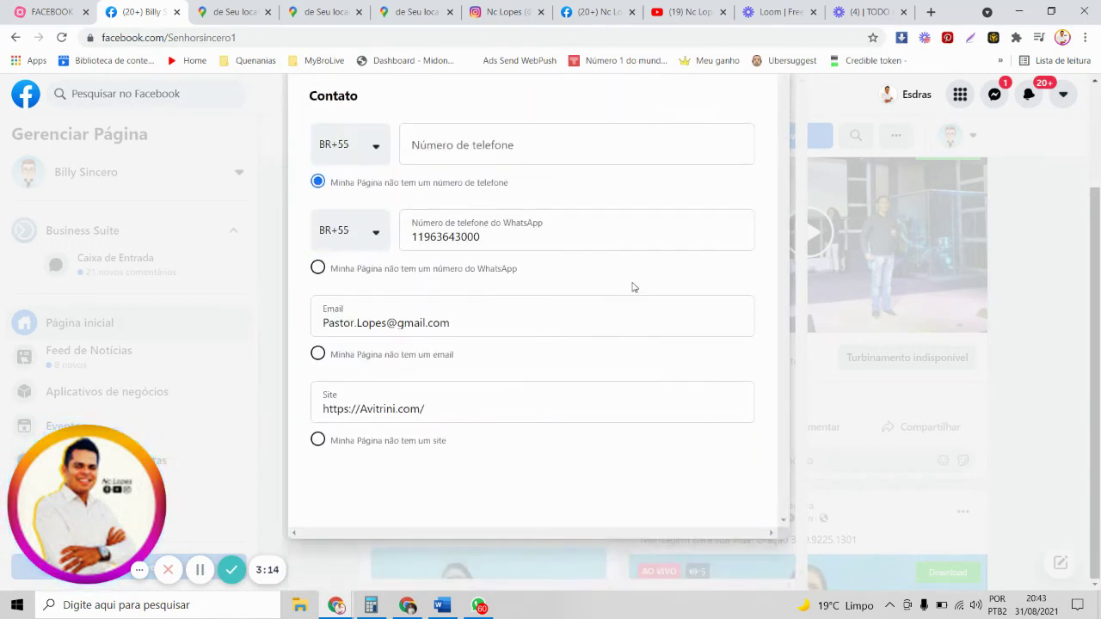
{"action": "left_click", "coordinate": [462, 143]}
{"action": "left_click", "coordinate": [437, 181]}
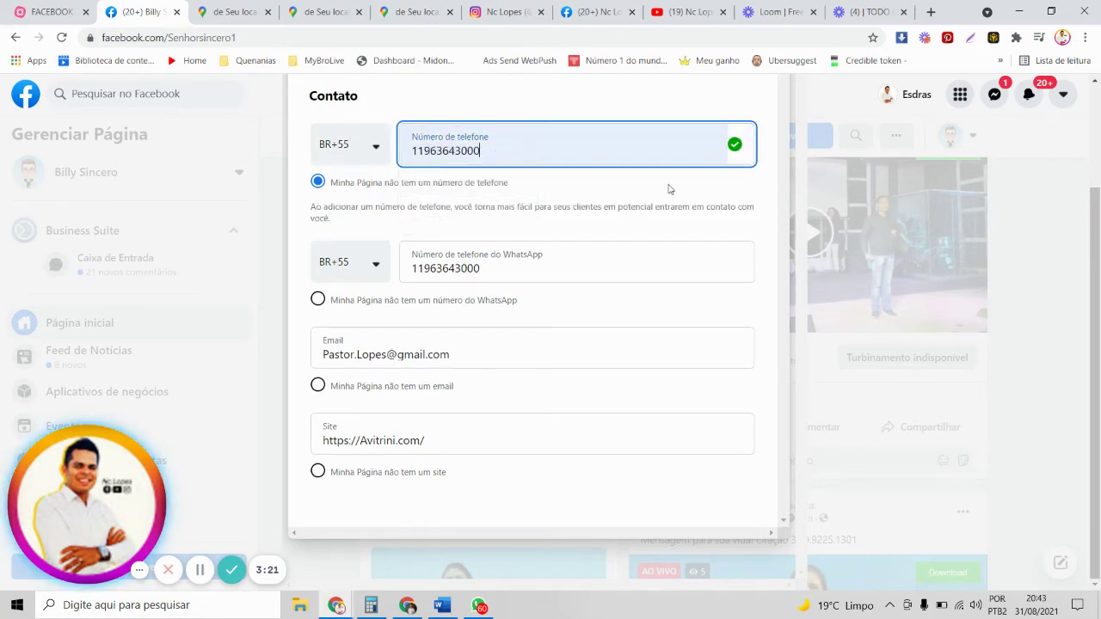
{"action": "left_click", "coordinate": [742, 189]}
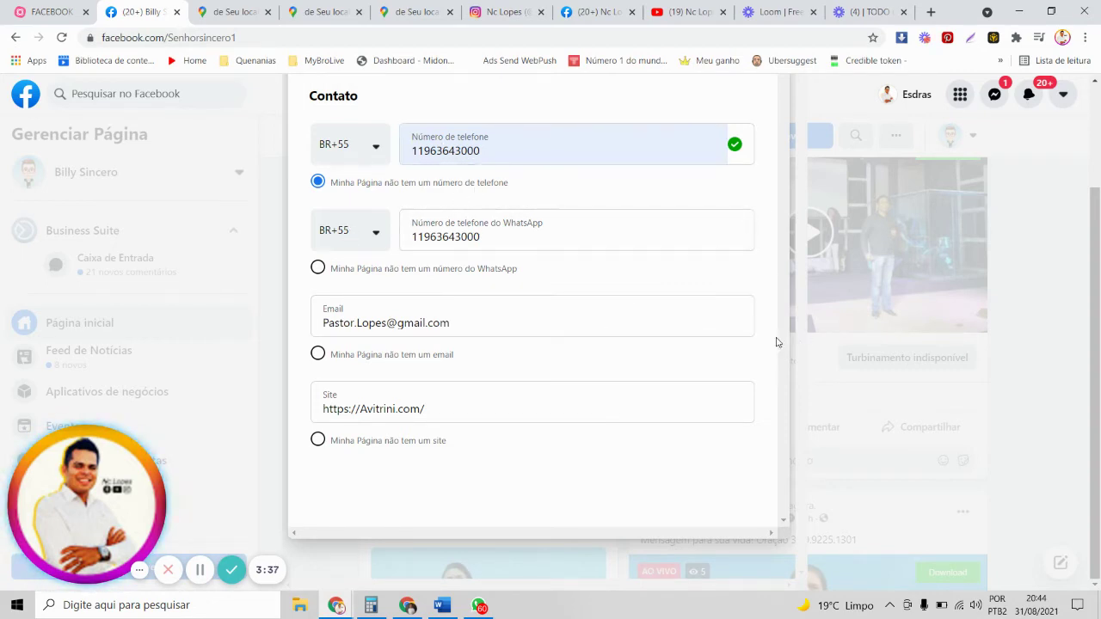
Examine the email address in the page's contact information, highlighting the full address in its field.
{"action": "left_click", "coordinate": [461, 321]}
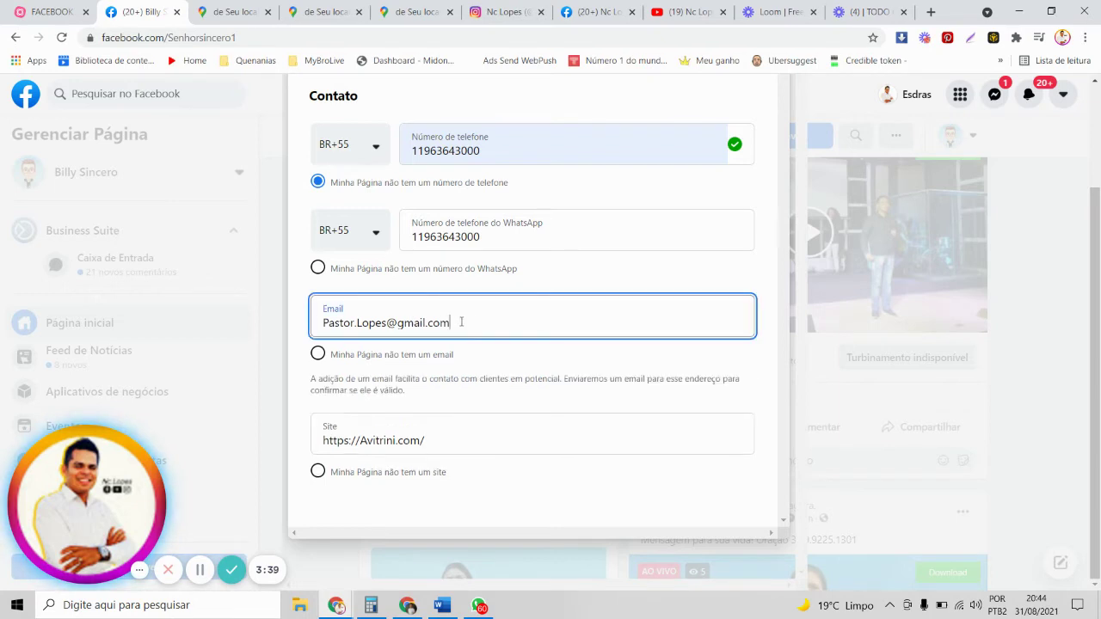
{"action": "left_click_drag", "start_coordinate": [474, 322], "coordinate": [301, 305]}
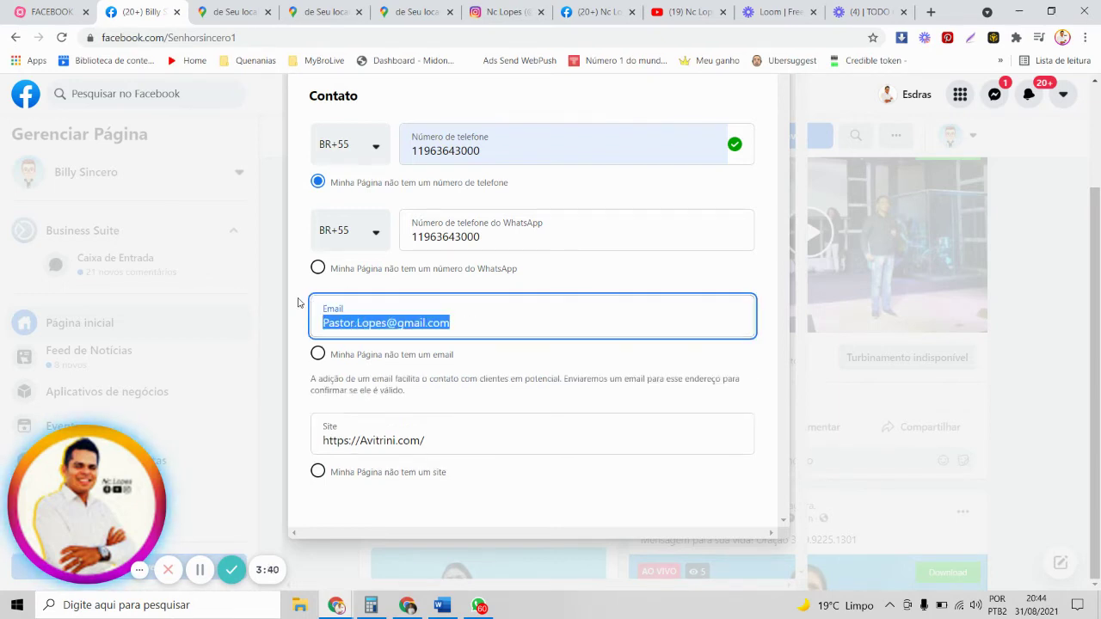
{"action": "left_click", "coordinate": [570, 275]}
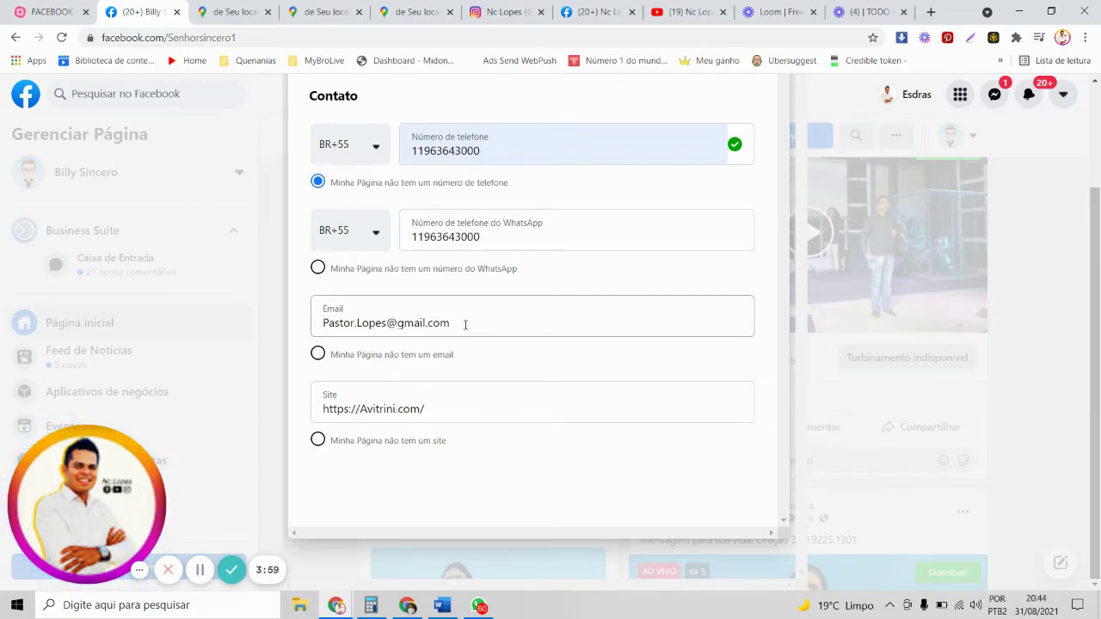
{"action": "left_click_drag", "start_coordinate": [465, 324], "coordinate": [348, 309]}
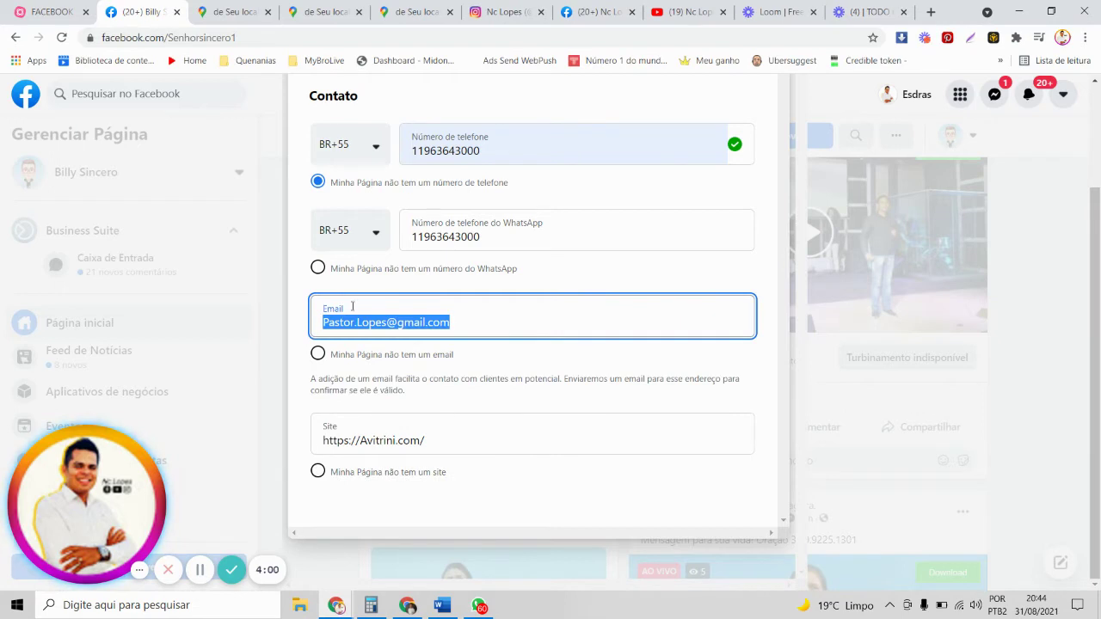
{"action": "left_click", "coordinate": [556, 275]}
{"action": "left_click", "coordinate": [457, 322]}
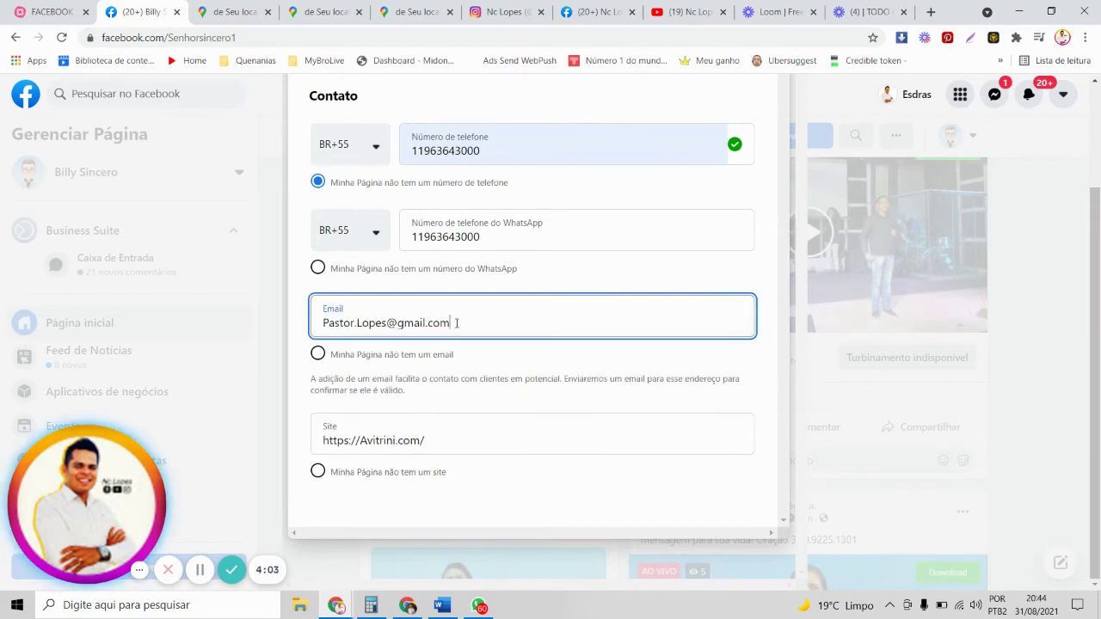
{"action": "left_click_drag", "start_coordinate": [457, 322], "coordinate": [318, 322]}
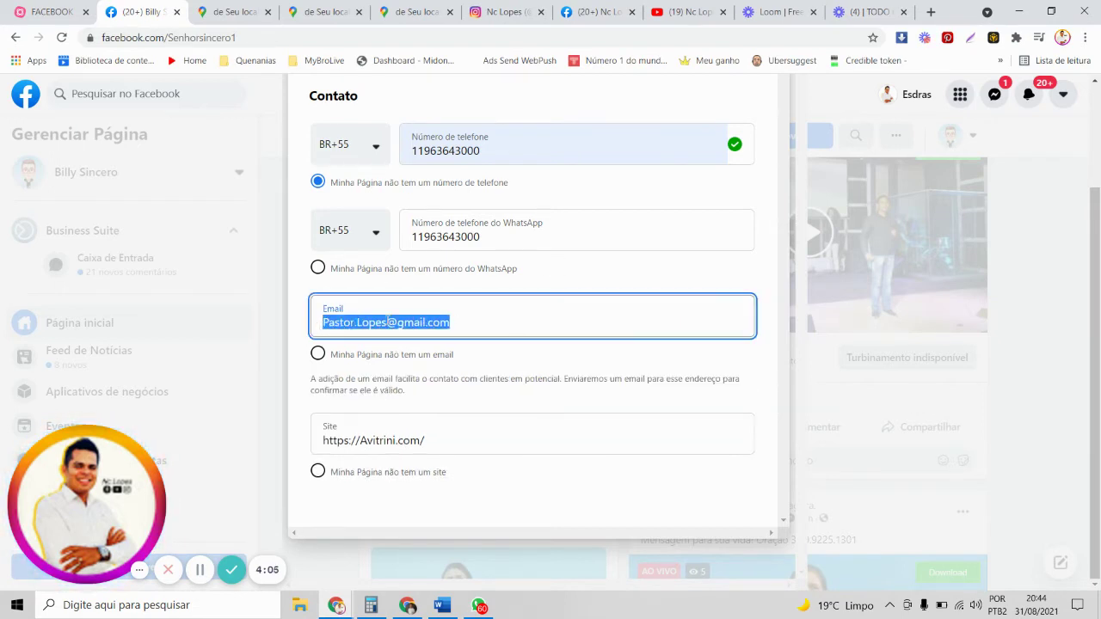
{"action": "left_click", "coordinate": [540, 277]}
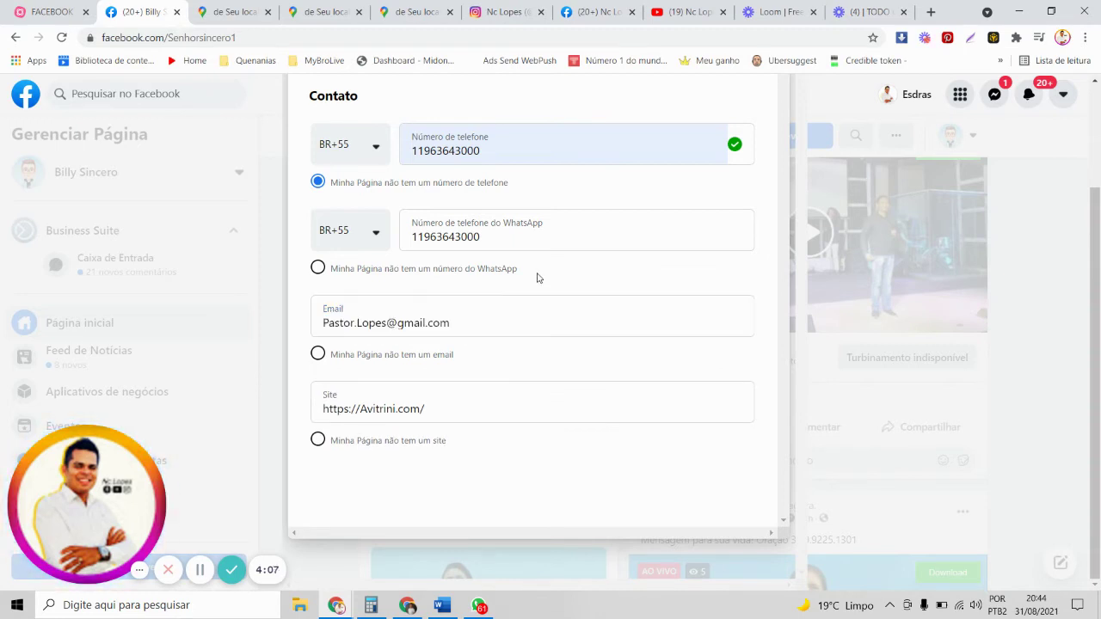
{"action": "left_click_drag", "start_coordinate": [469, 320], "coordinate": [288, 332]}
{"action": "left_click", "coordinate": [454, 321]}
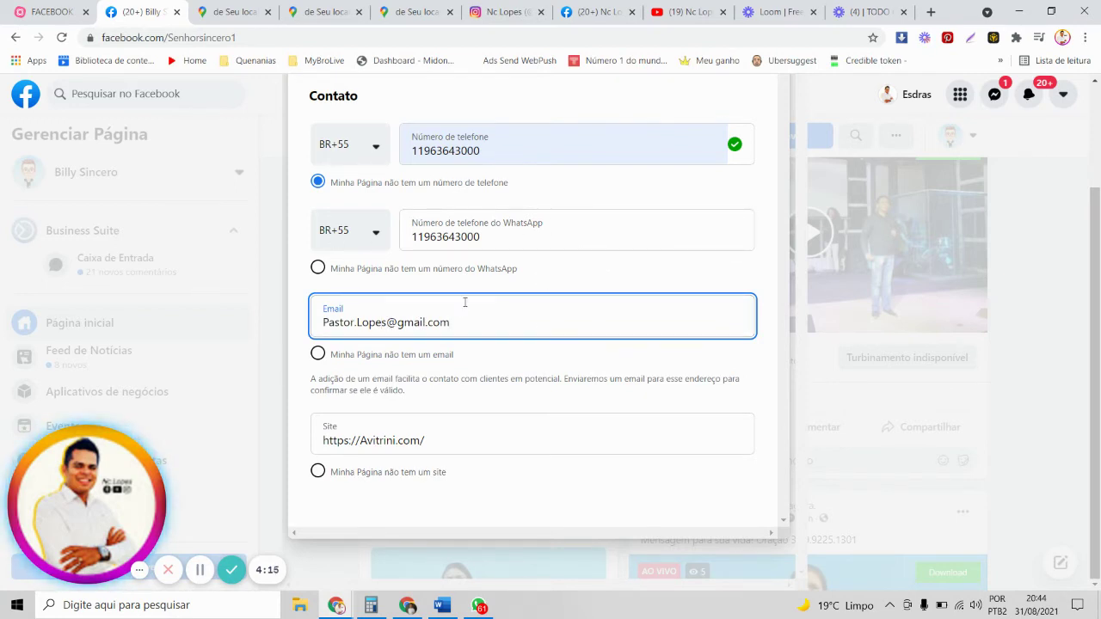
{"action": "left_click_drag", "start_coordinate": [454, 321], "coordinate": [322, 321]}
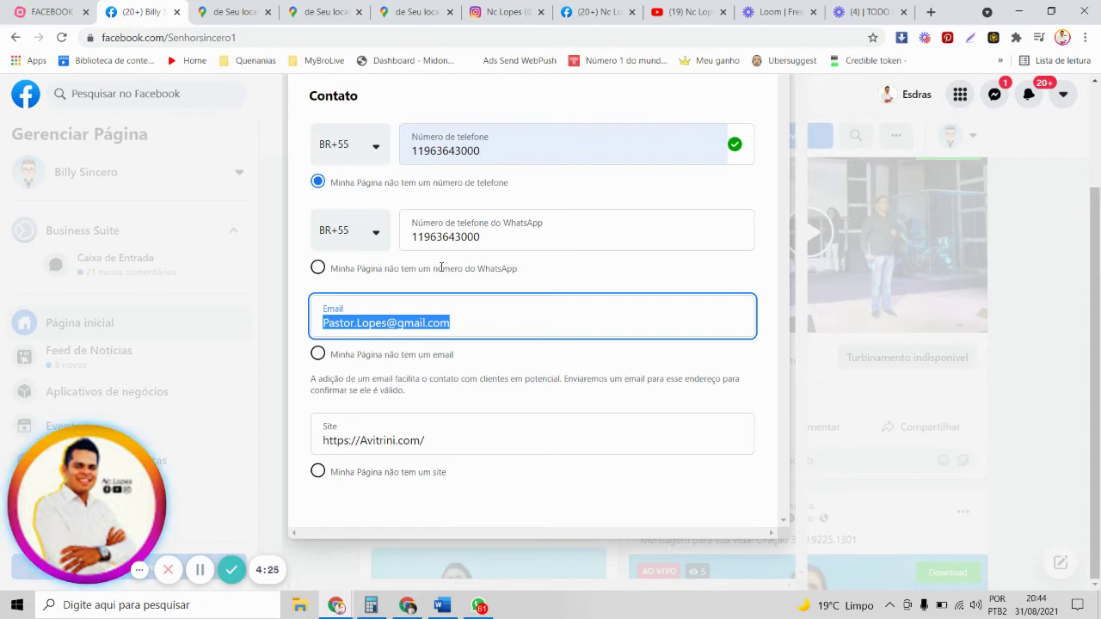
{"action": "left_click", "coordinate": [566, 272]}
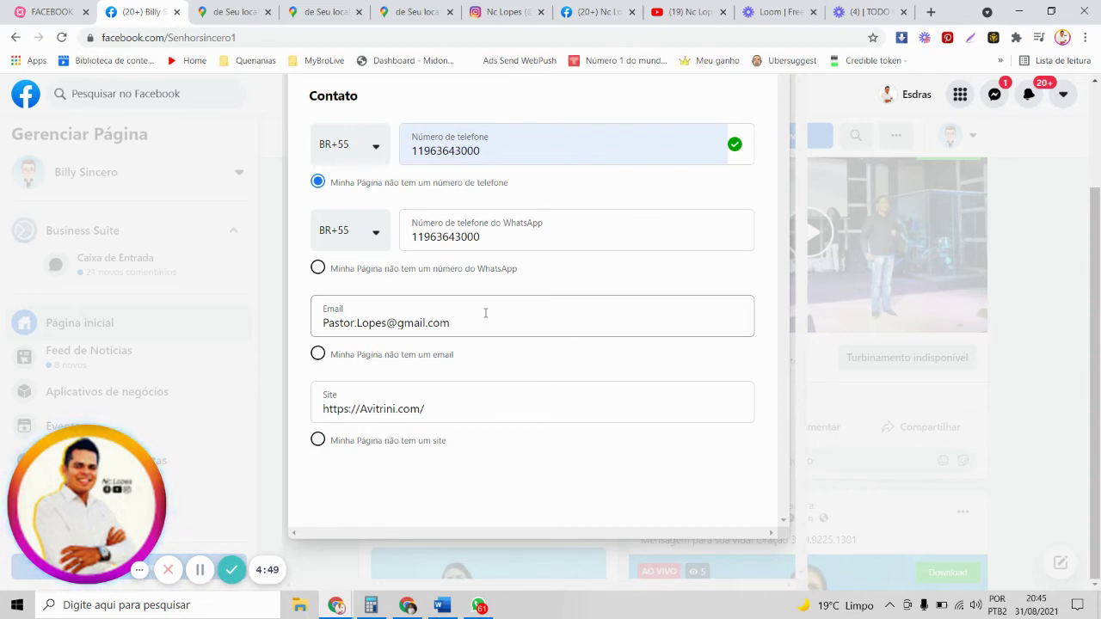
{"action": "left_click_drag", "start_coordinate": [491, 316], "coordinate": [315, 332]}
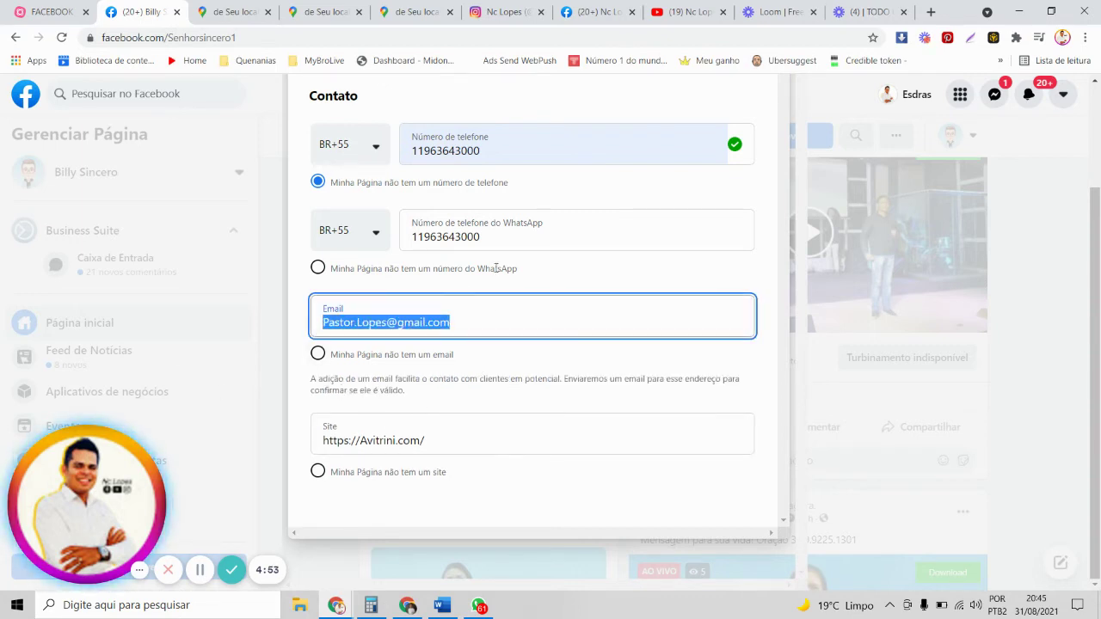
{"action": "left_click", "coordinate": [559, 270]}
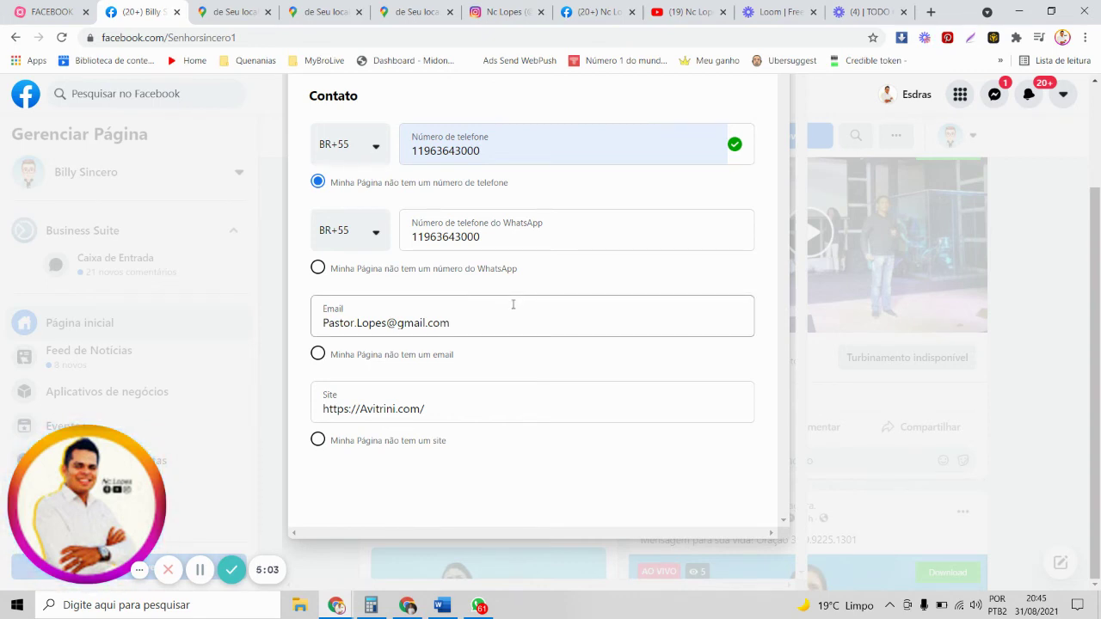
{"action": "left_click_drag", "start_coordinate": [472, 321], "coordinate": [308, 317]}
{"action": "left_click", "coordinate": [447, 325]}
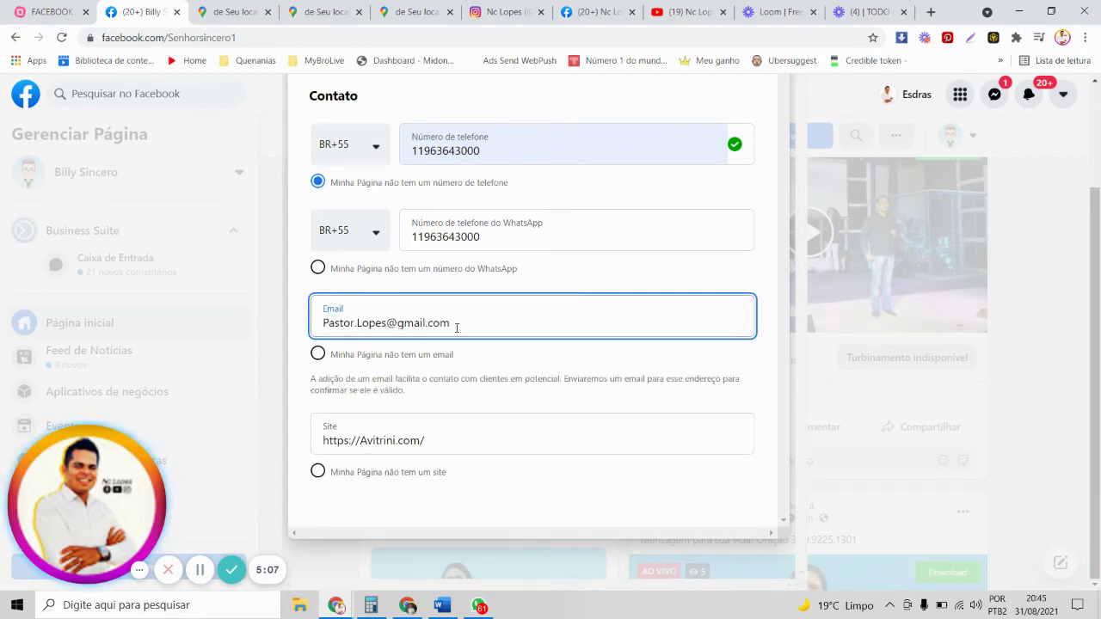
{"action": "left_click_drag", "start_coordinate": [454, 326], "coordinate": [316, 319]}
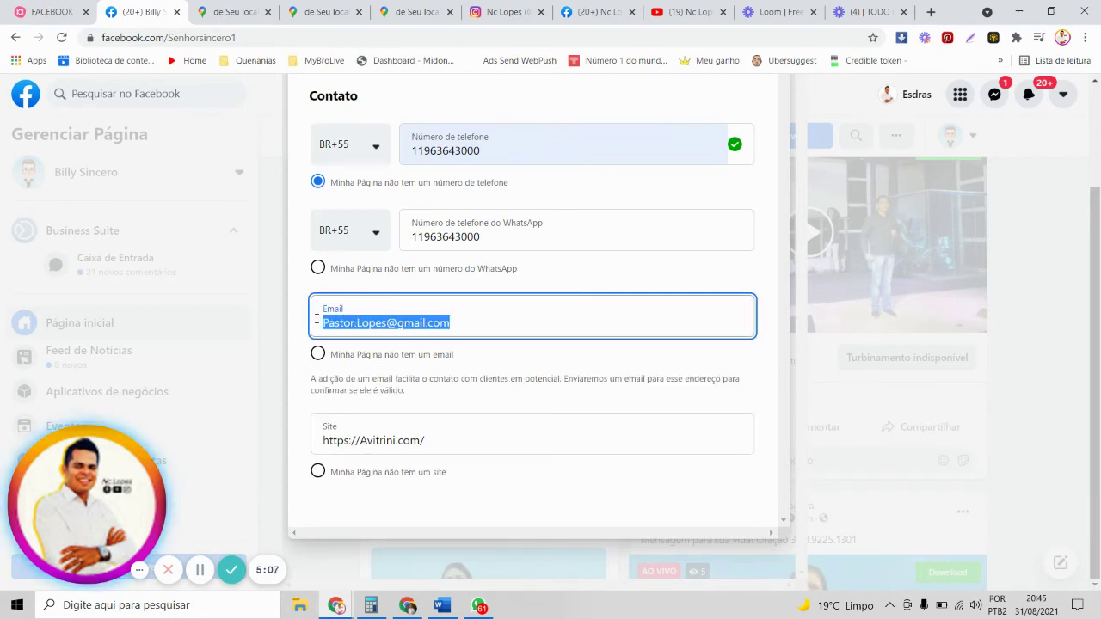
{"action": "left_click", "coordinate": [469, 327]}
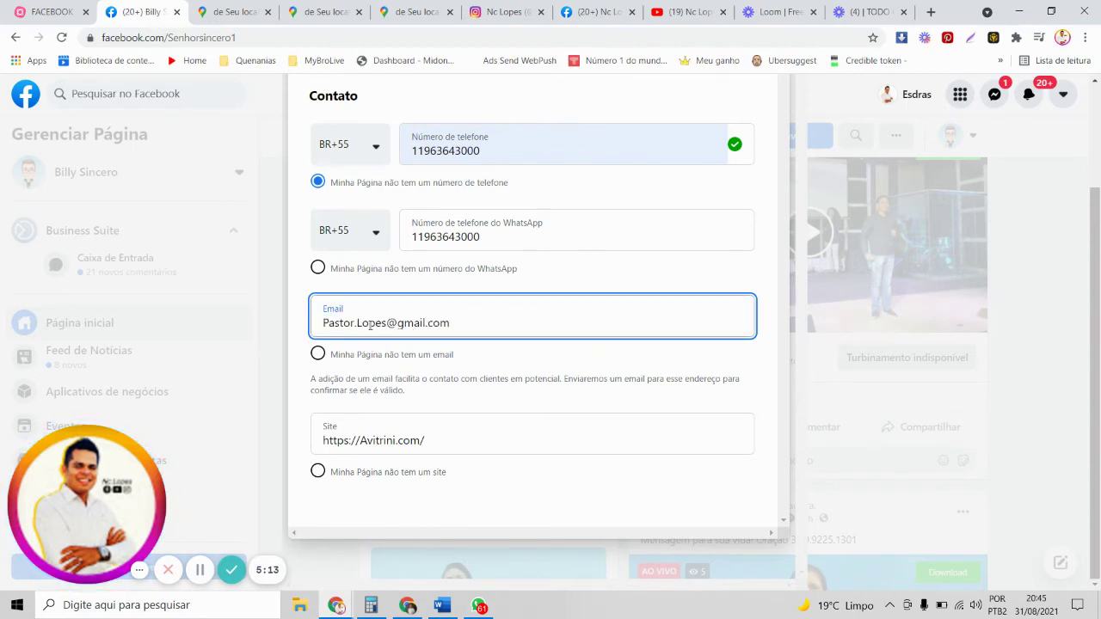
{"action": "left_click", "coordinate": [626, 269]}
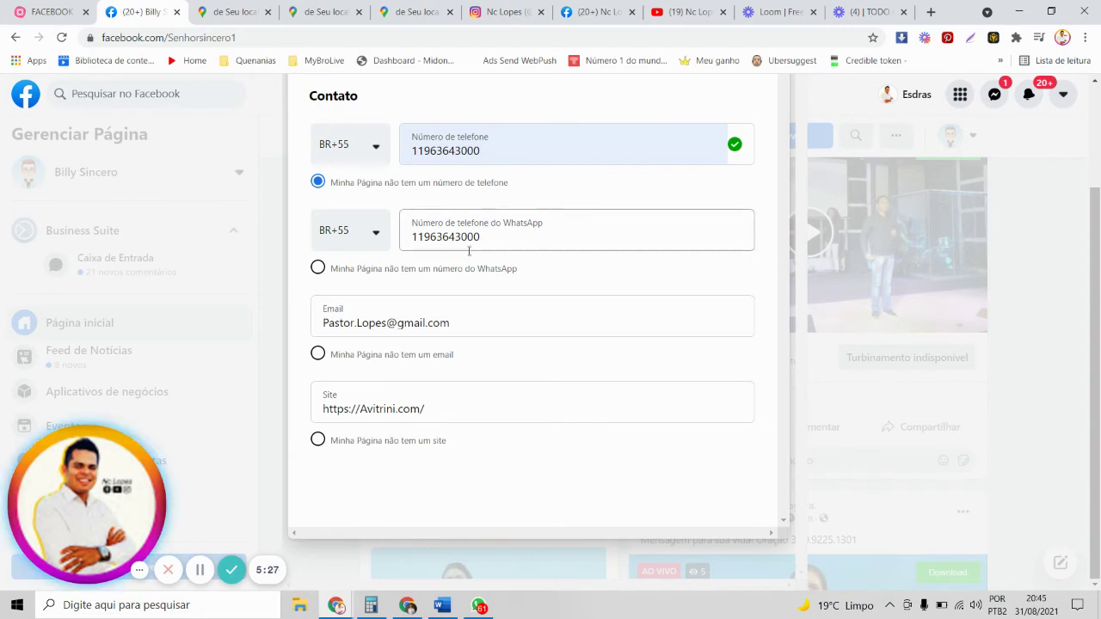
Review the WhatsApp number, phone number and email fields together in the page's contact information.
{"action": "left_click", "coordinate": [496, 237]}
{"action": "left_click", "coordinate": [499, 148]}
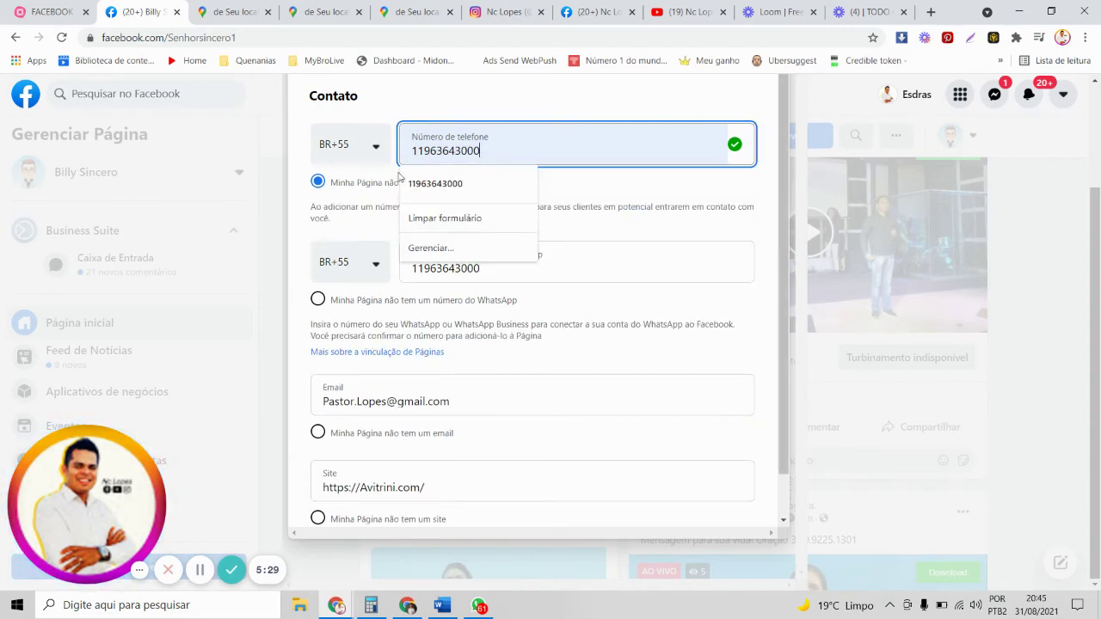
{"action": "left_click", "coordinate": [765, 216]}
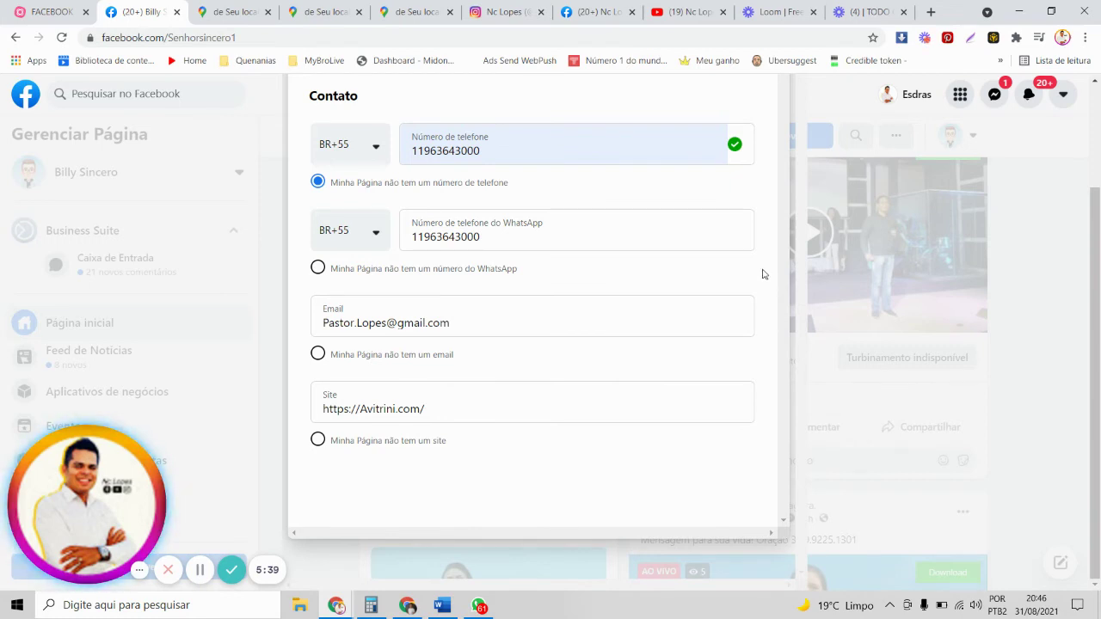
{"action": "left_click", "coordinate": [473, 323]}
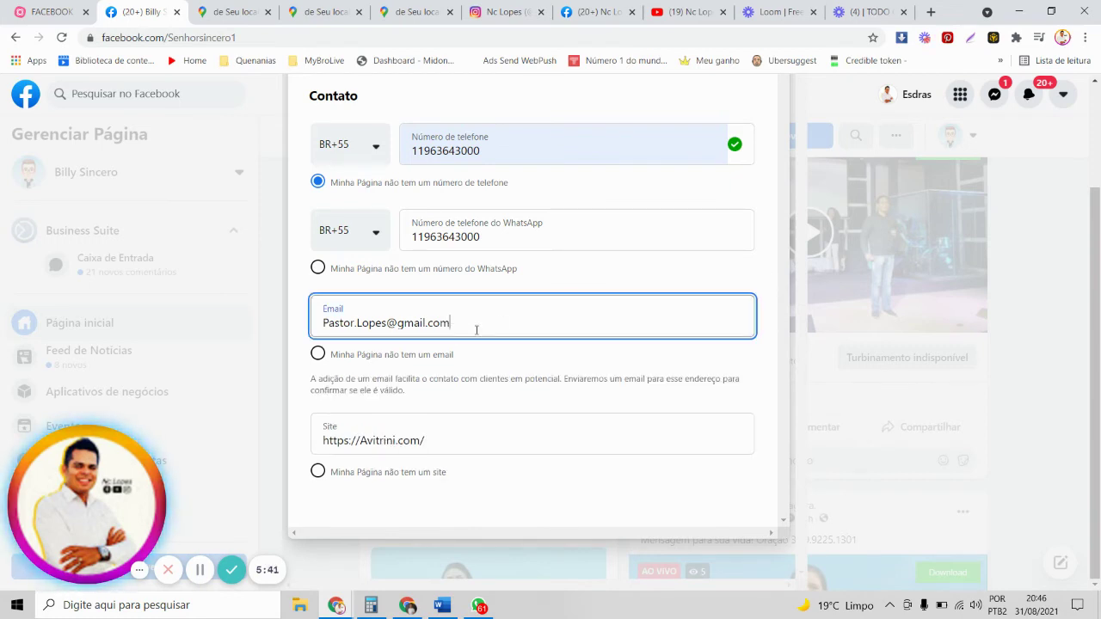
{"action": "left_click", "coordinate": [543, 275]}
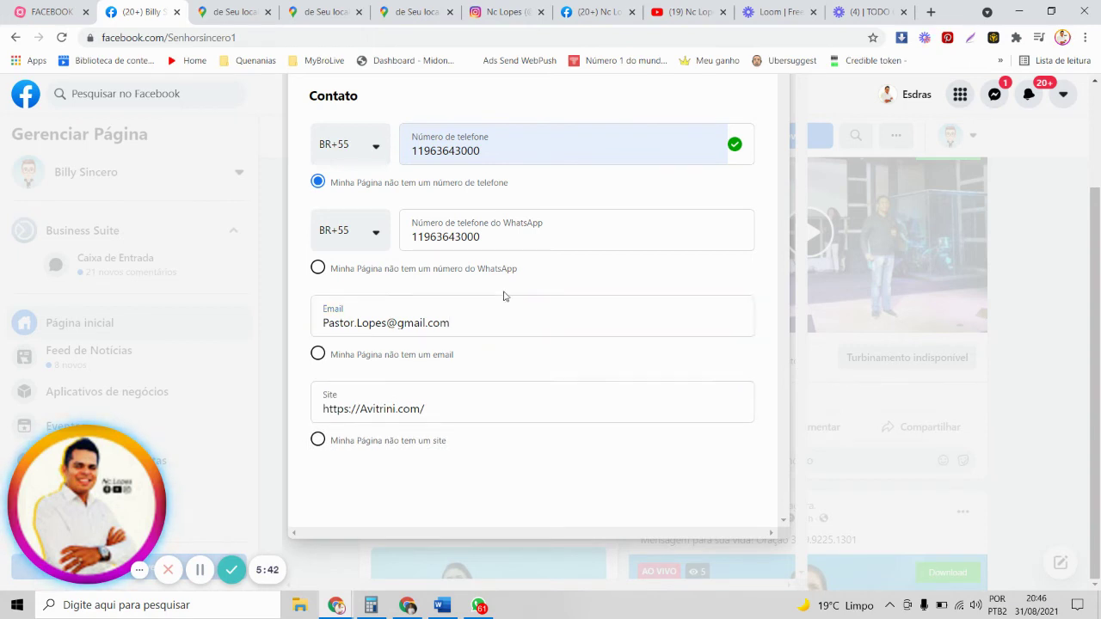
{"action": "left_click", "coordinate": [447, 324]}
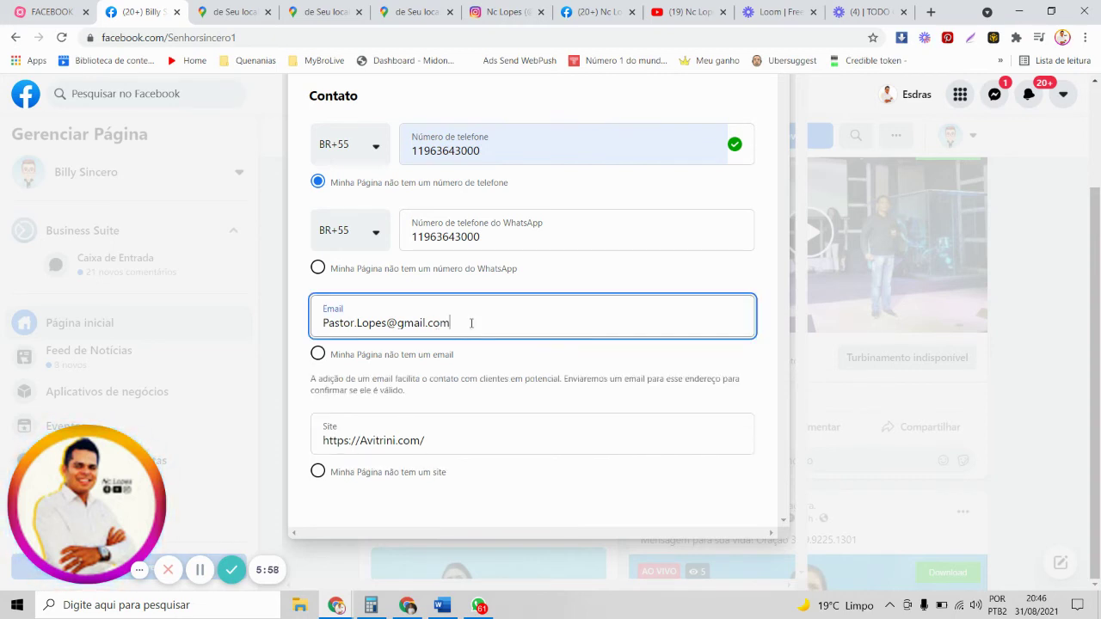
{"action": "left_click", "coordinate": [547, 279]}
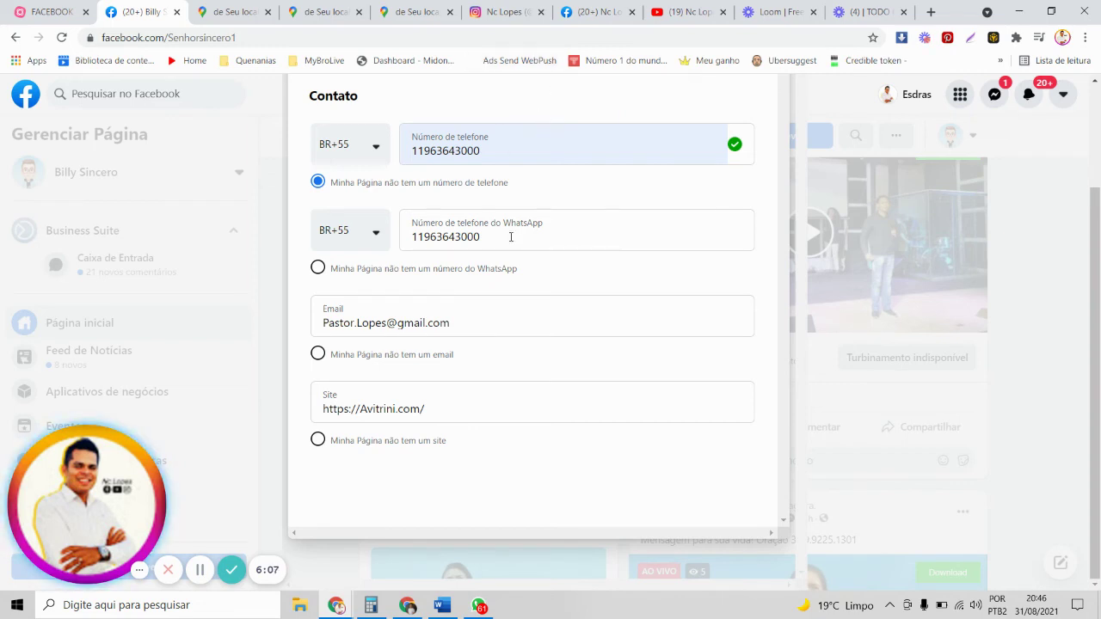
{"action": "left_click", "coordinate": [466, 325]}
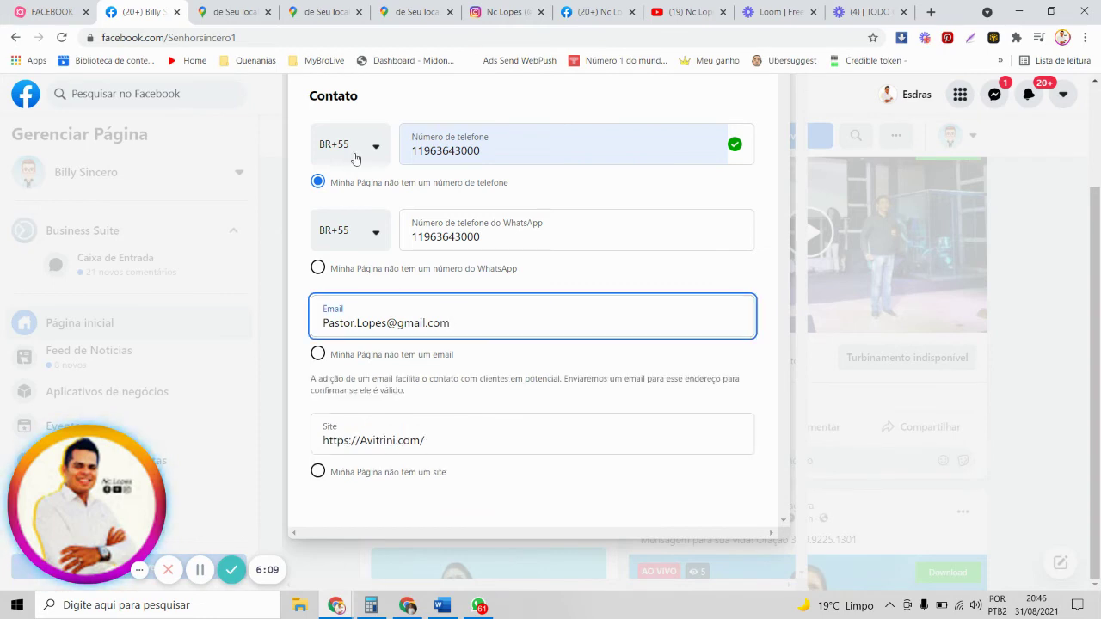
{"action": "left_click", "coordinate": [674, 277]}
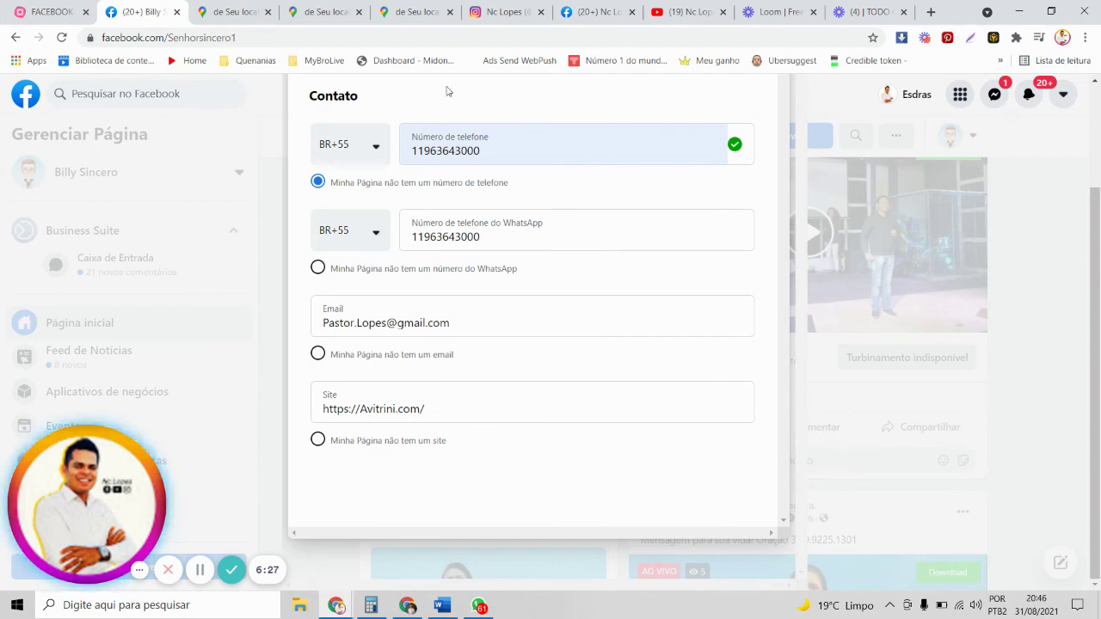
View the YouTube channel and the other managed Facebook page, and return to the Billy Sincero page's contact information.
{"action": "left_click", "coordinate": [688, 12]}
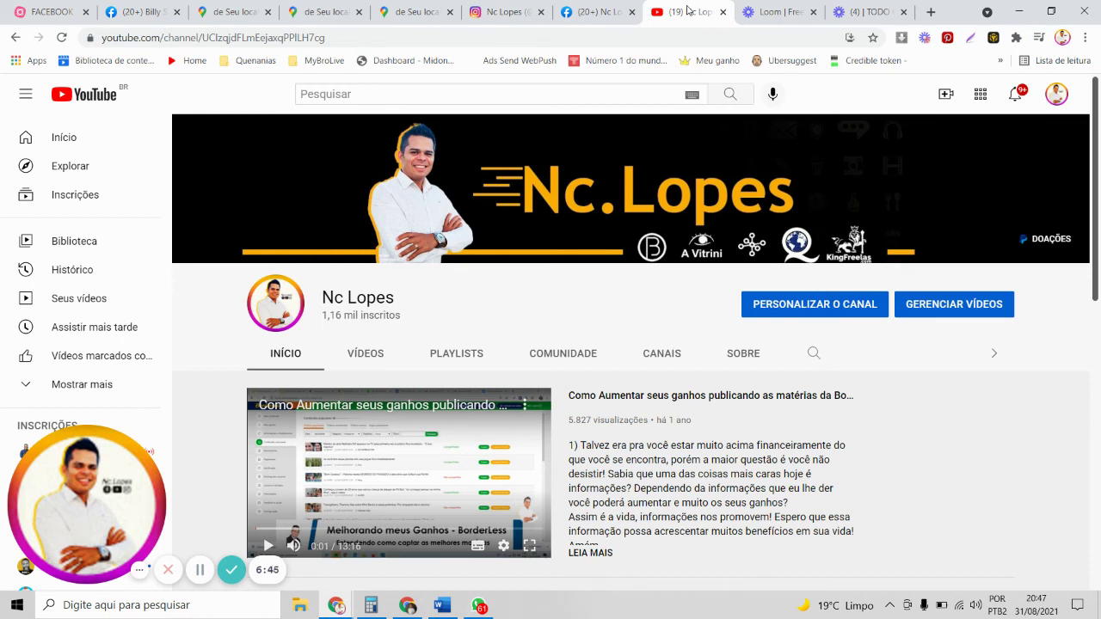
{"action": "left_click", "coordinate": [565, 10]}
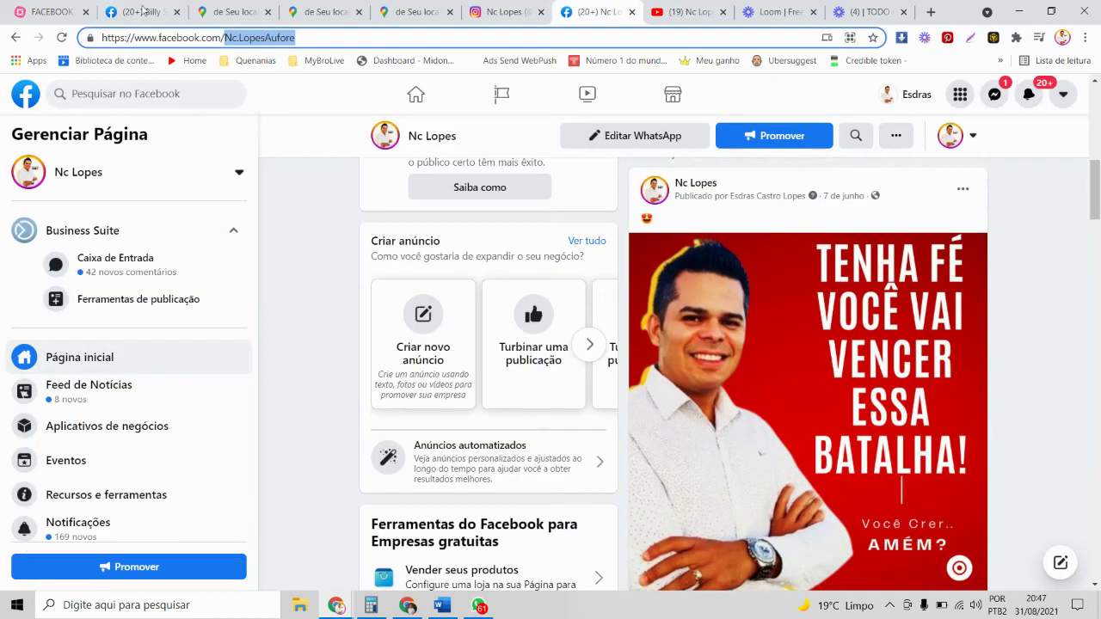
{"action": "left_click", "coordinate": [142, 10]}
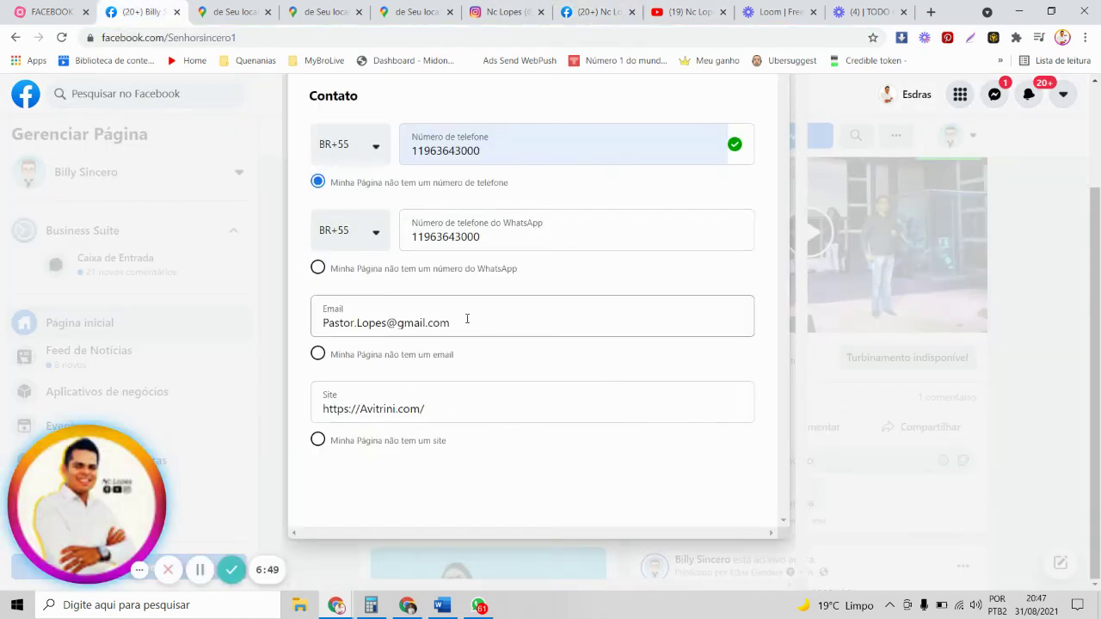